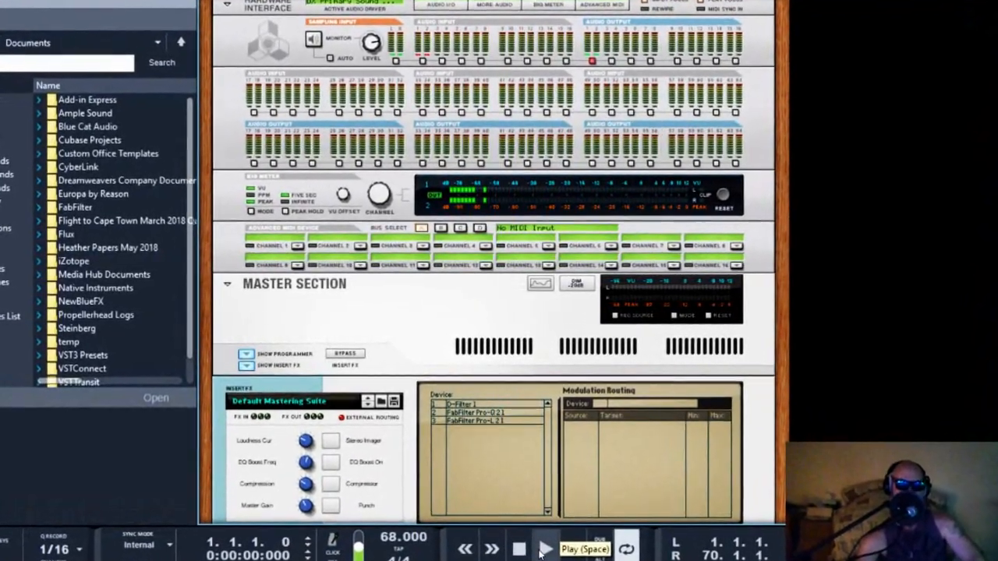
Step: Play the song from bar 1 to hear the full mix, and stop playback
click(539, 536)
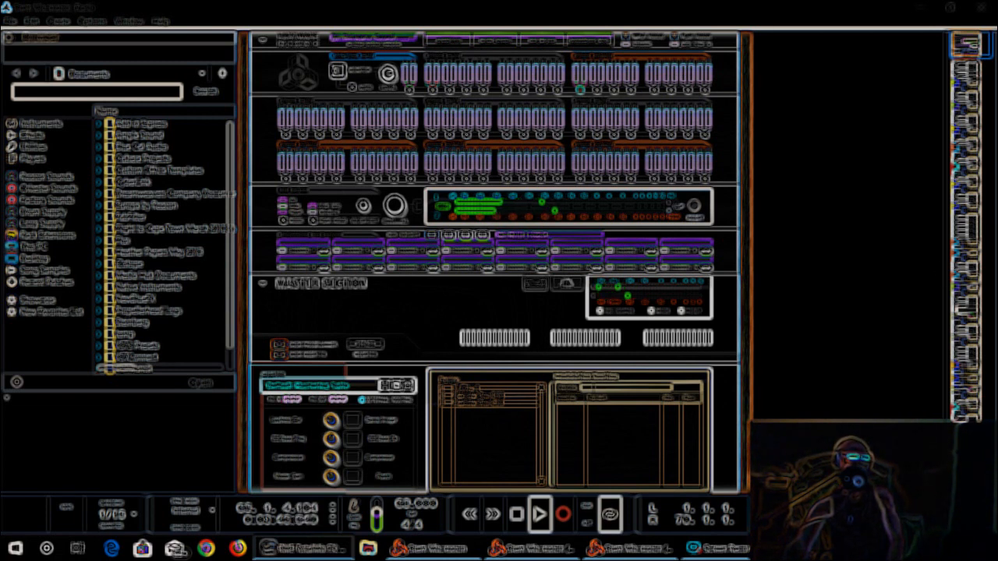
key(space)
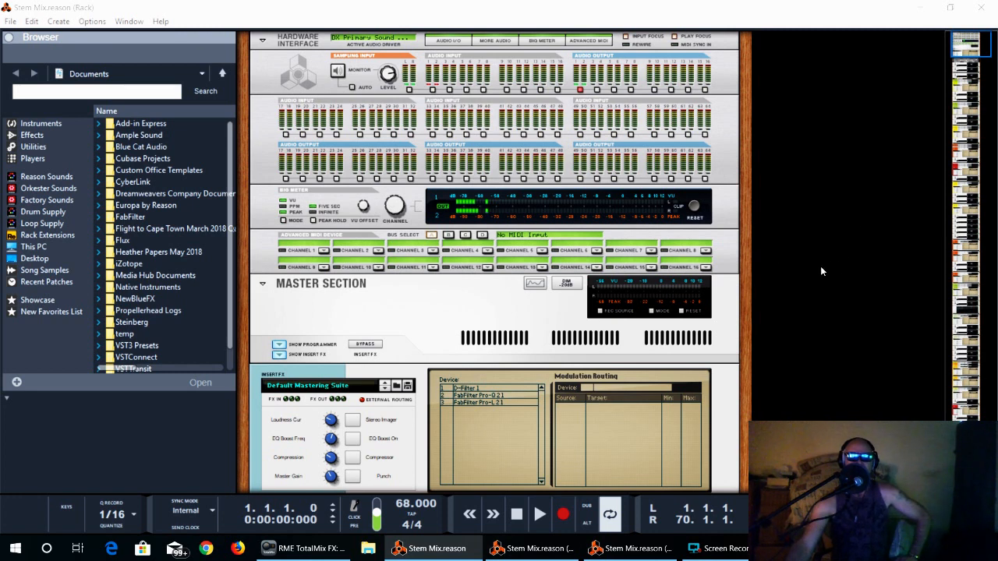
Step: Bring the song's mixer window to the front, maximize it, and stop the playing mix
scroll(807, 270, down, 3)
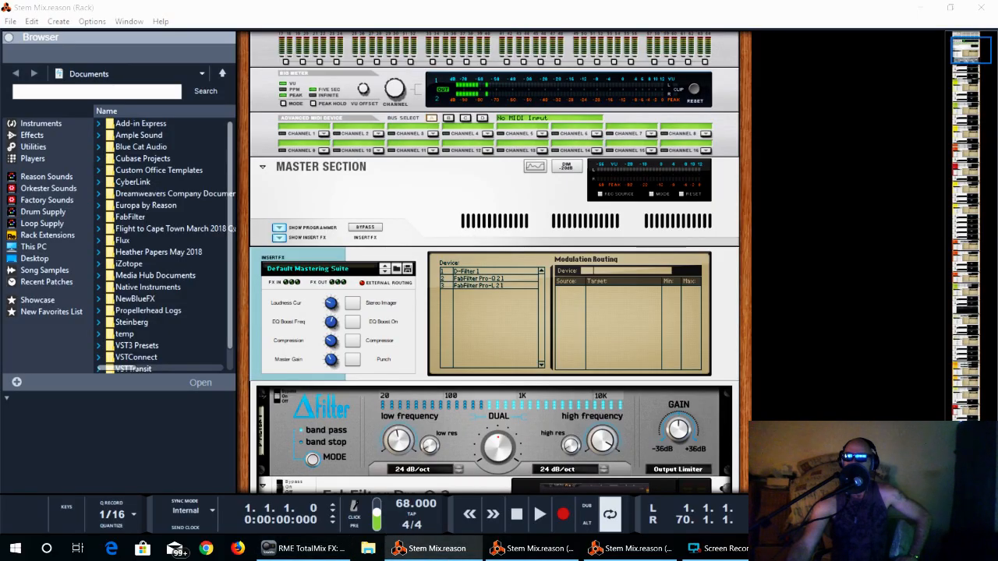
click(535, 548)
double_click(893, 26)
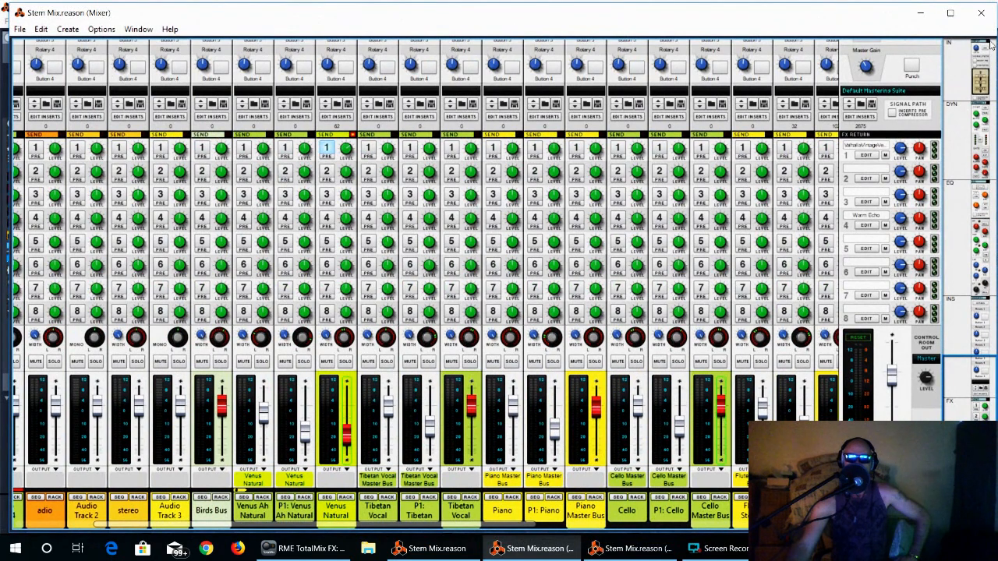
click(950, 12)
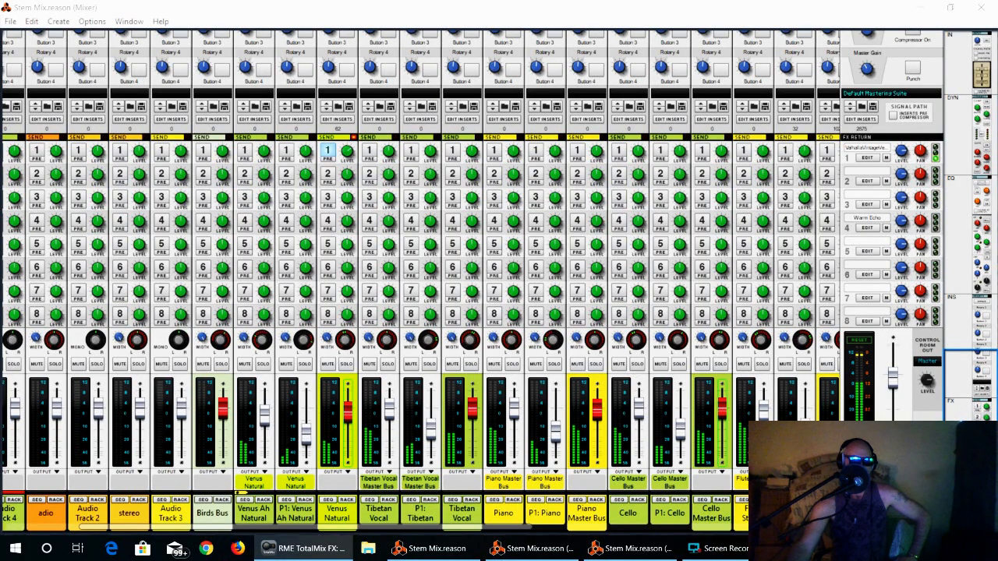
key(space)
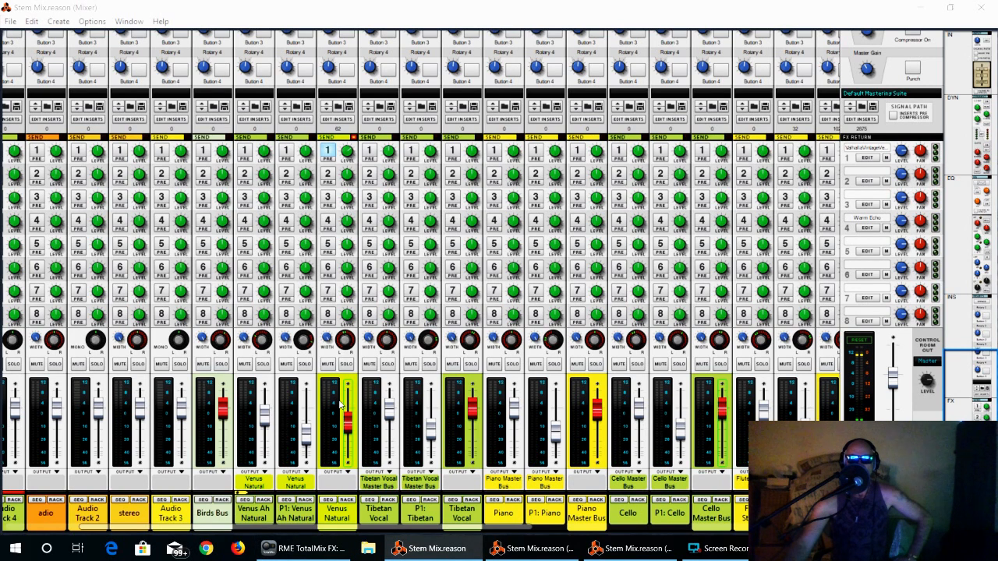
Step: Solo the Piano Master Bus and compare its sound with the P1: Piano parallel channel muted and unmuted
click(543, 519)
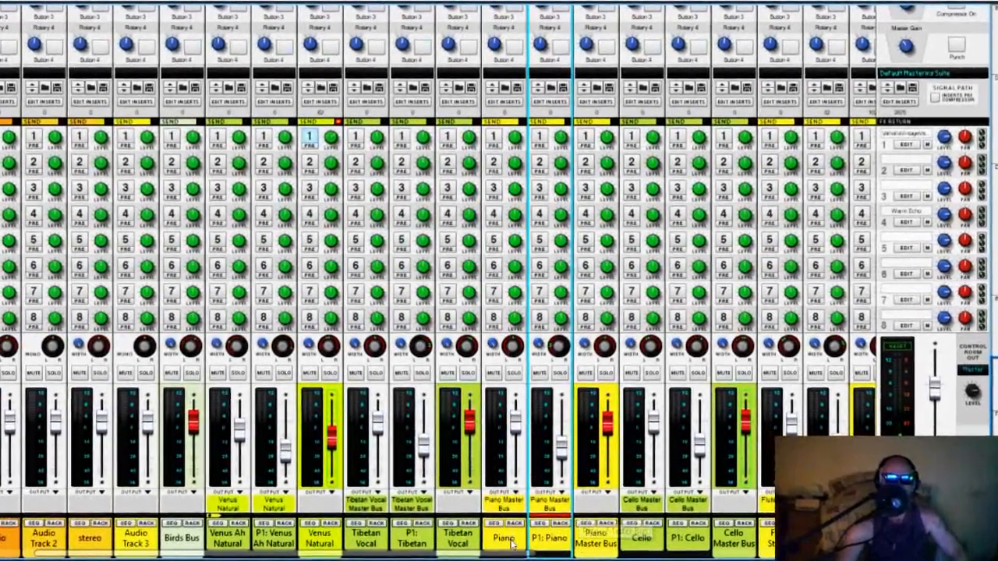
click(504, 521)
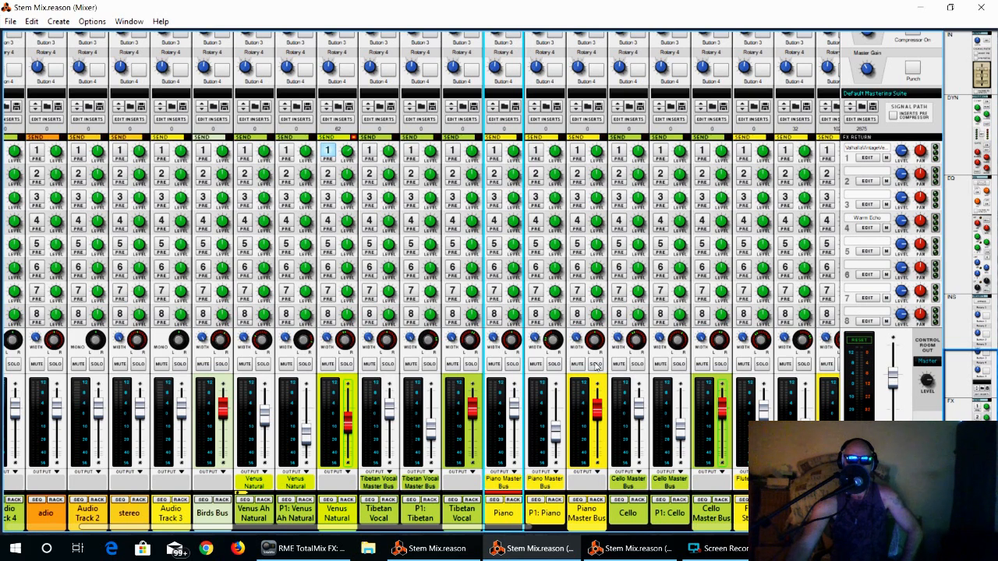
click(596, 365)
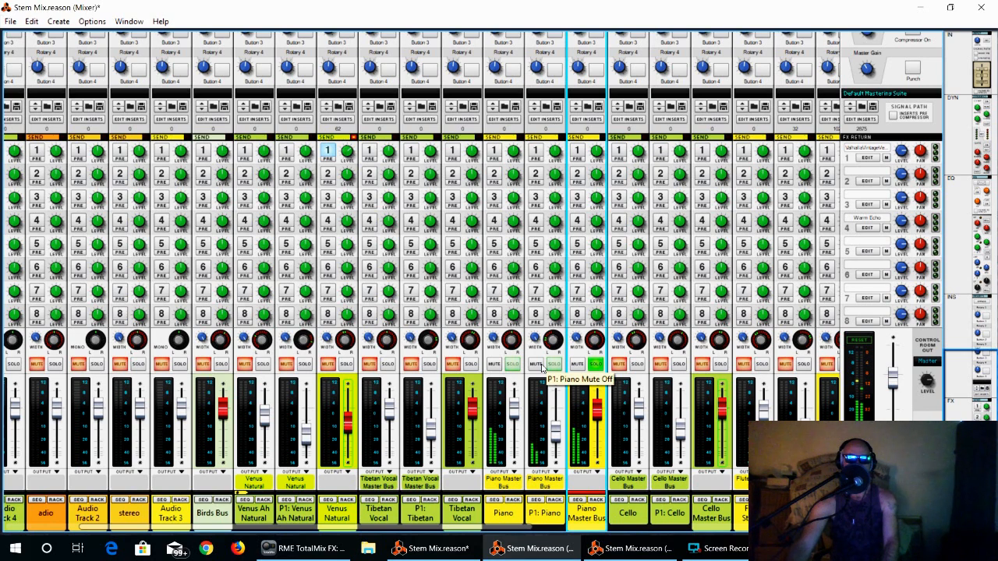
click(537, 365)
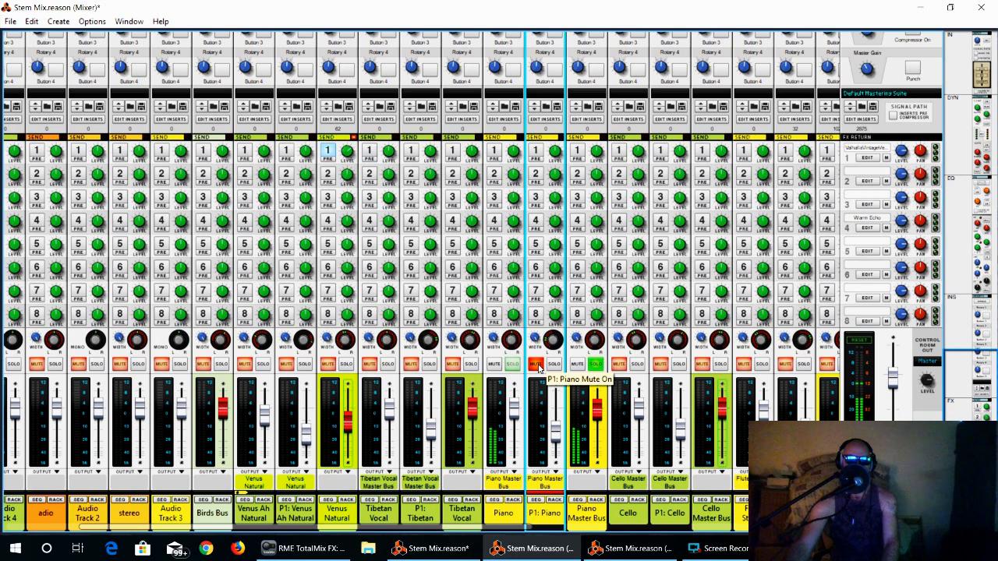
click(537, 365)
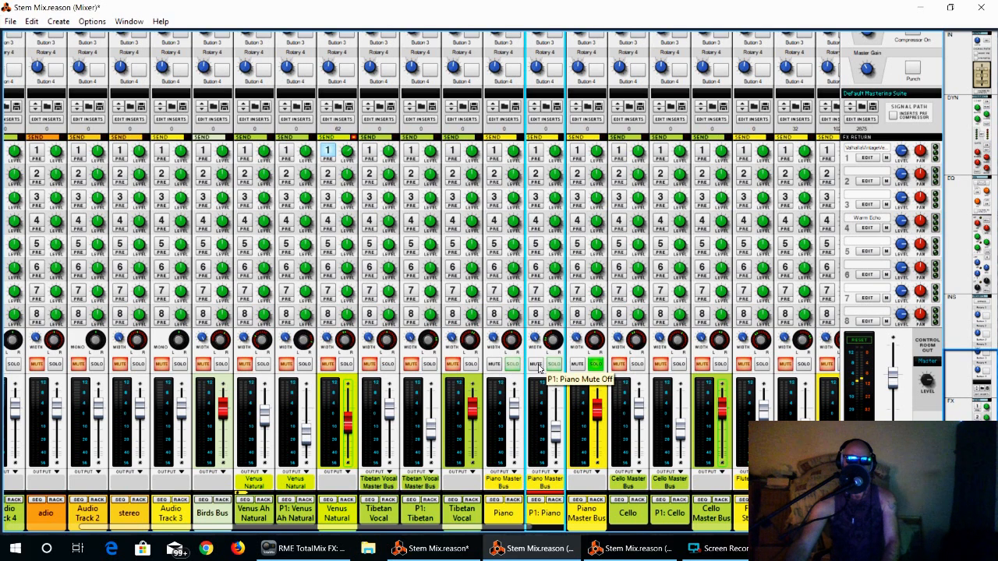
Step: Repeat the P1: Piano muted and unmuted comparison during playback, and turn off the Piano Master Bus solo
scroll(538, 368, up, 3)
scroll(538, 368, up, 8)
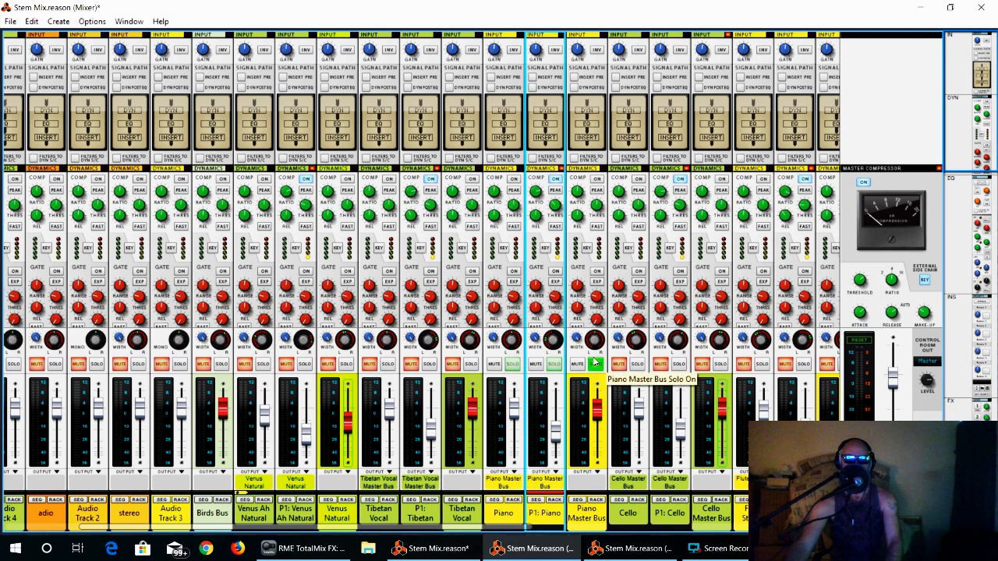
key(space)
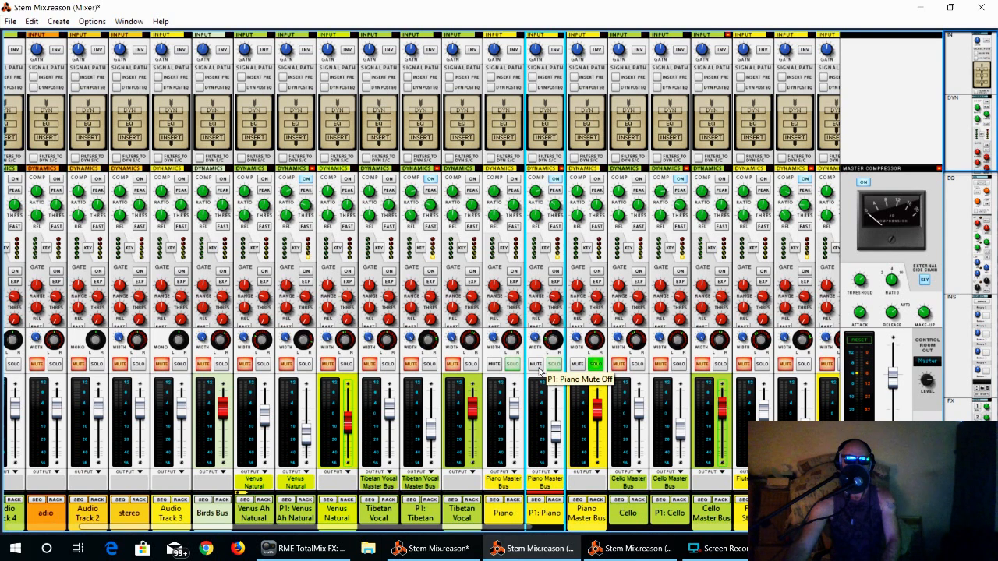
click(537, 366)
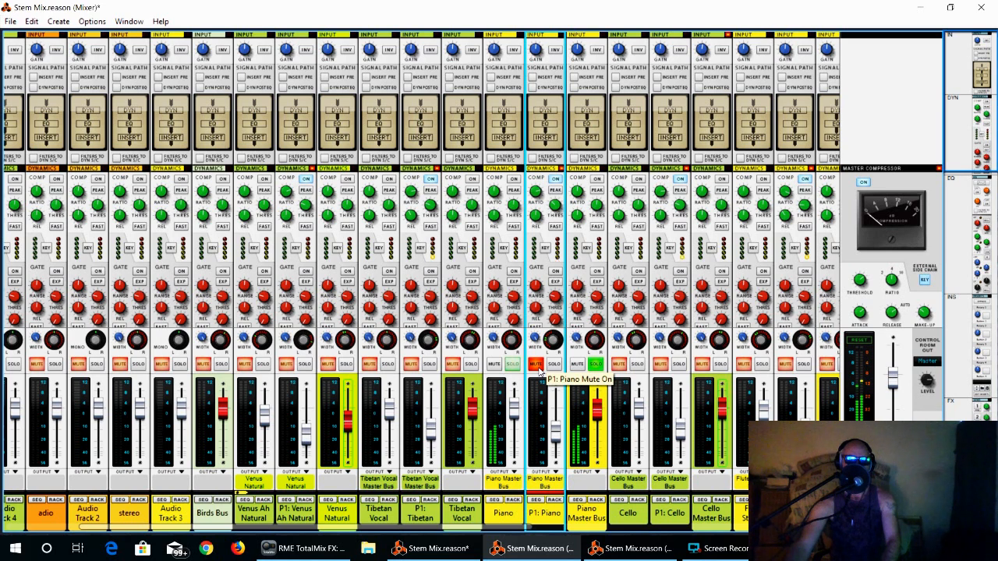
click(538, 369)
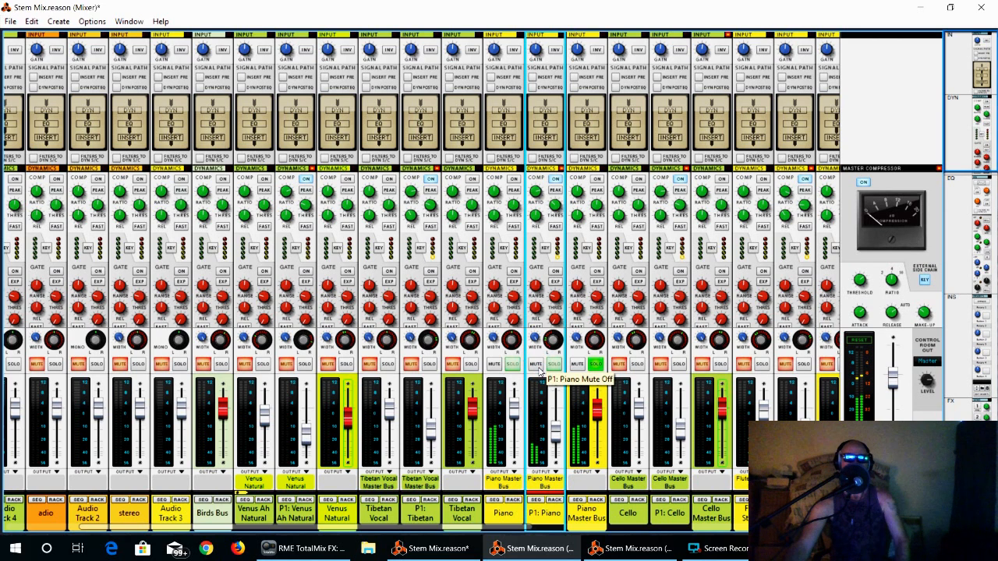
click(537, 366)
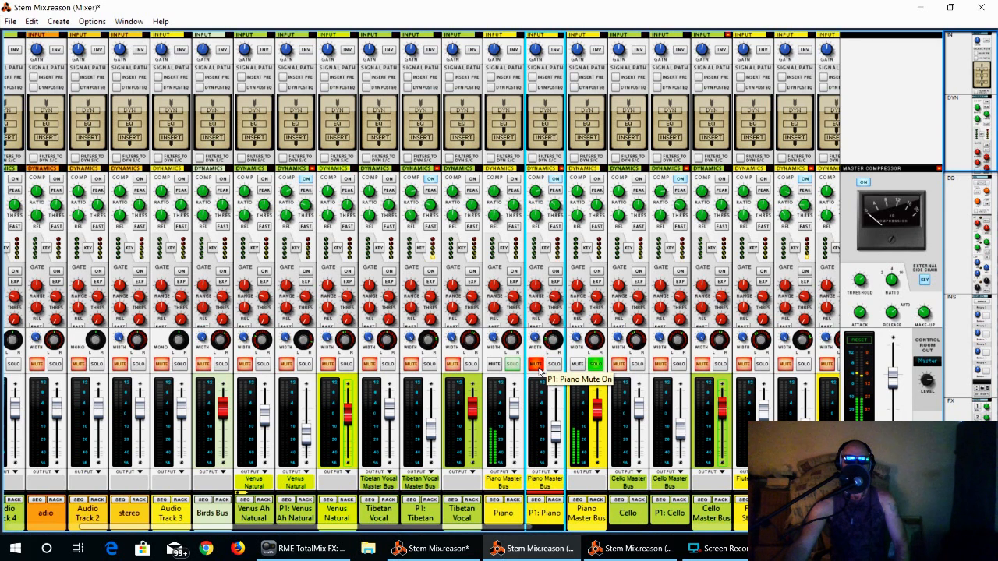
click(537, 369)
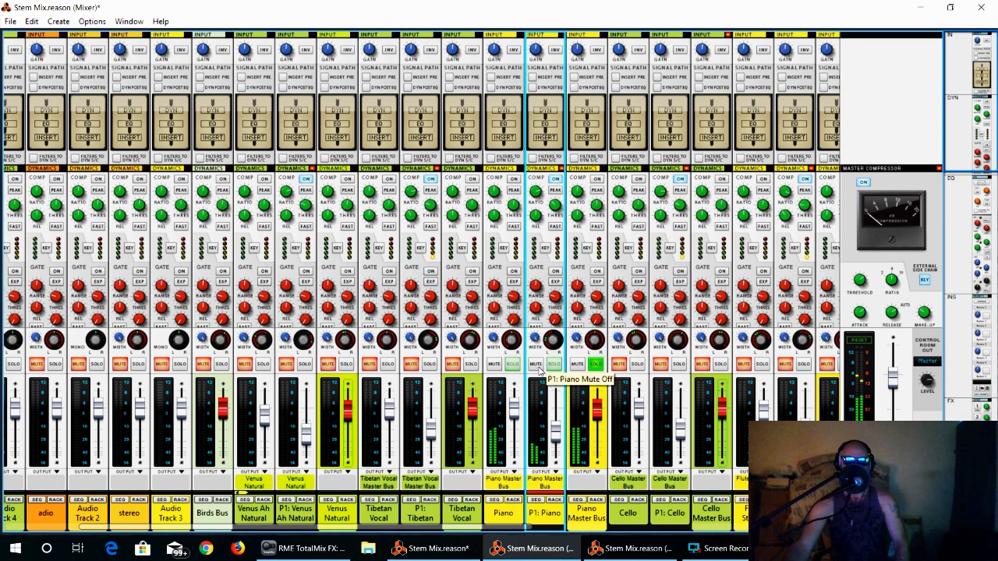
click(538, 366)
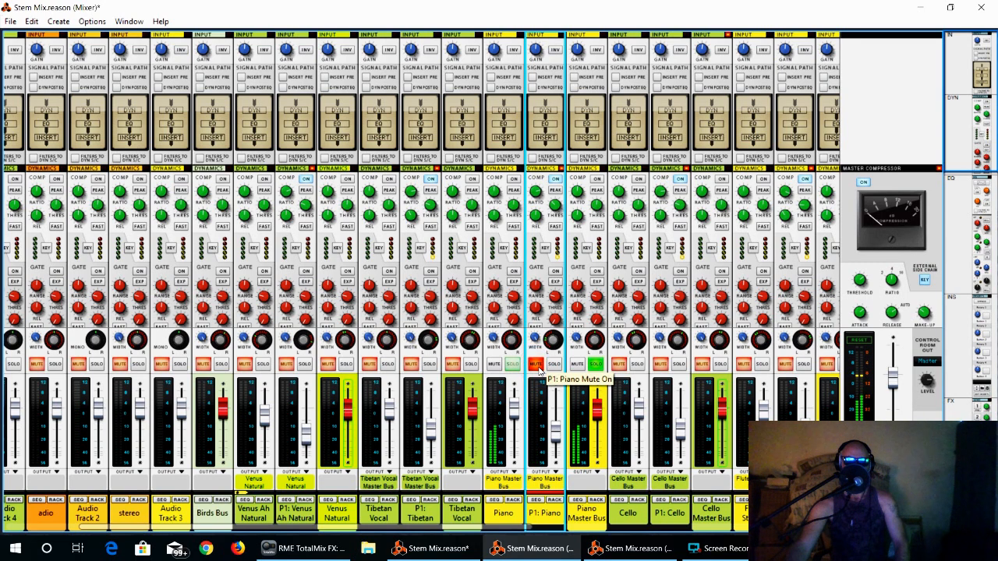
click(537, 366)
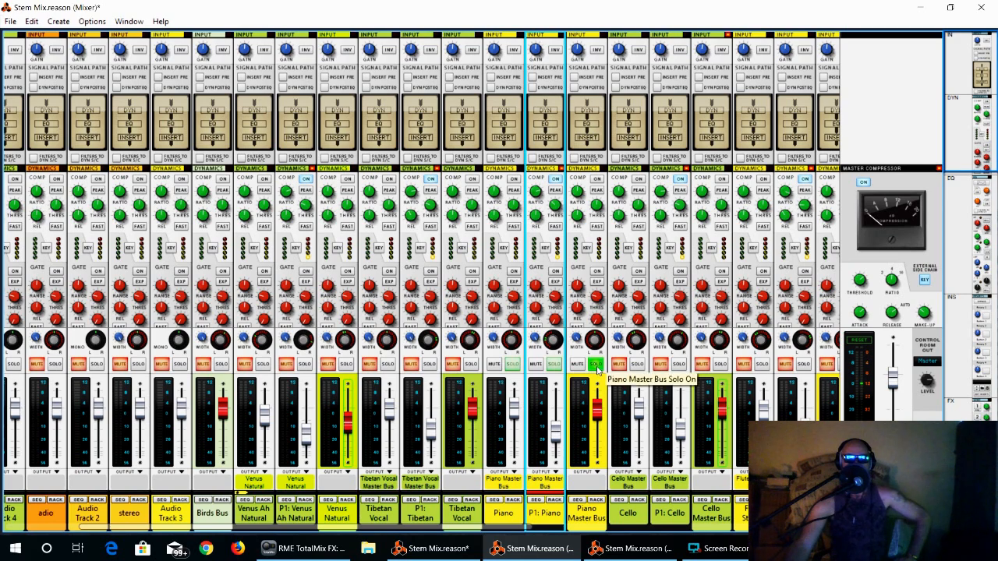
click(596, 366)
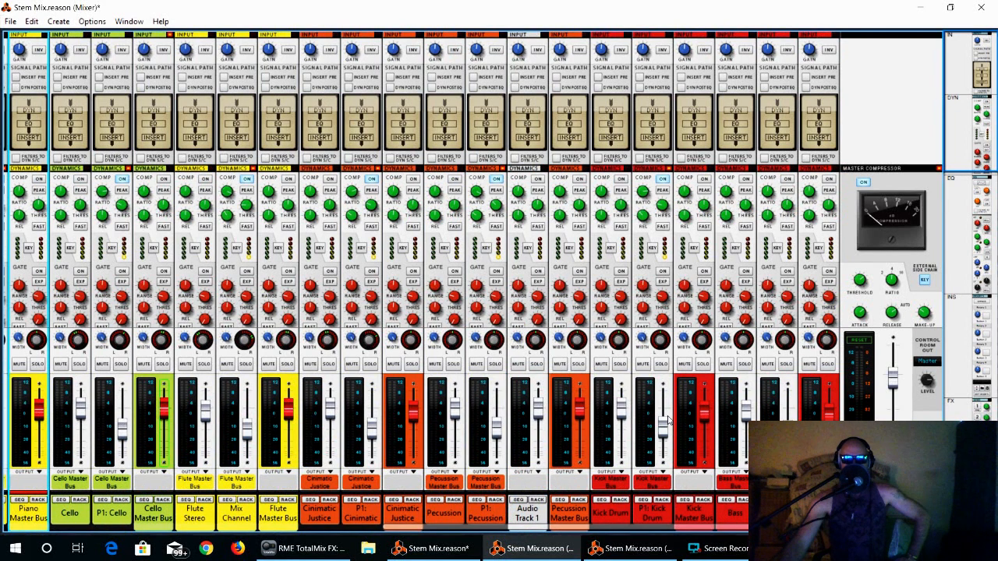
Step: Audition the soloed Kick Master Bus with the P1: Kick Drum channel muted and unmuted, and end the solo
mouse_move(668, 421)
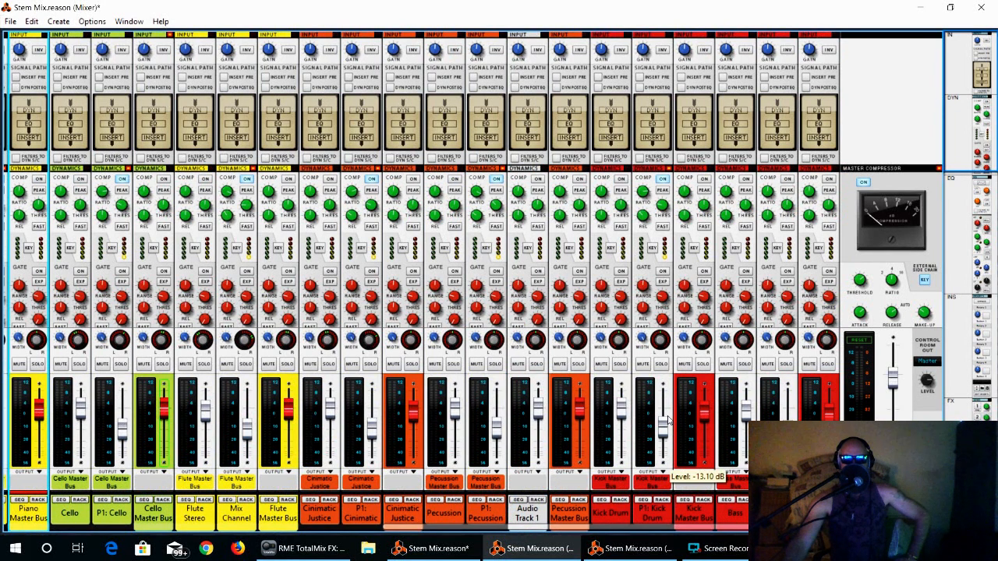
click(697, 520)
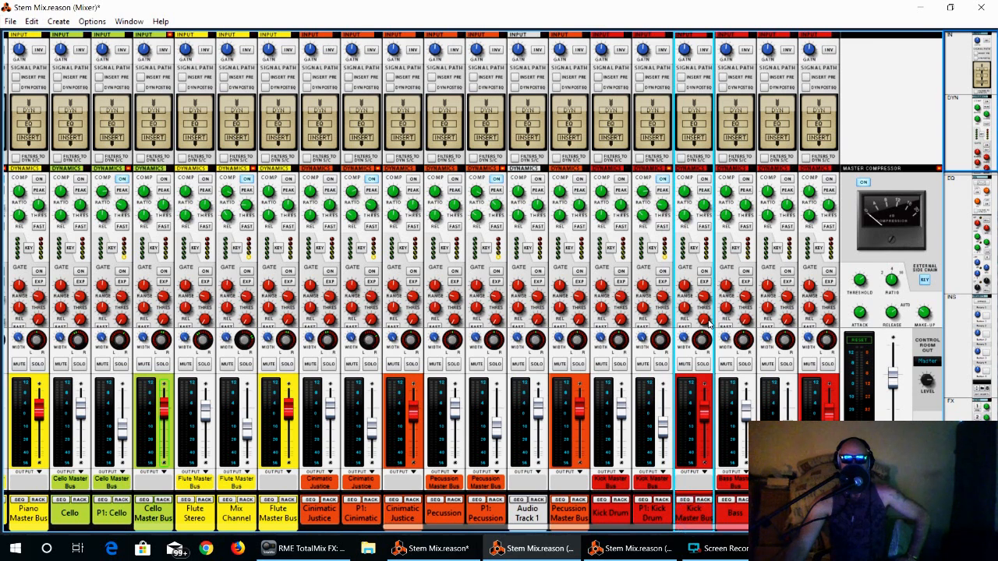
click(704, 365)
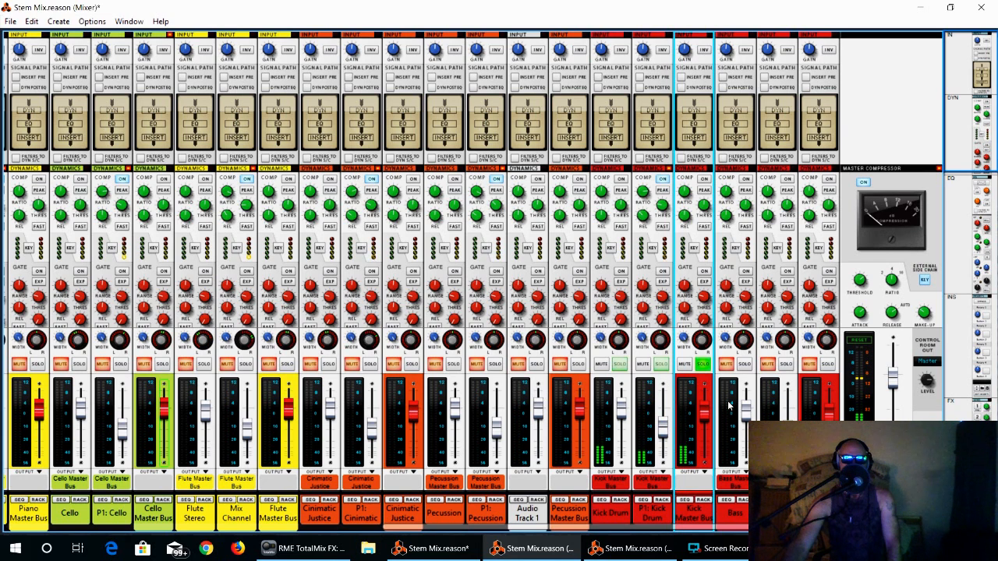
click(640, 366)
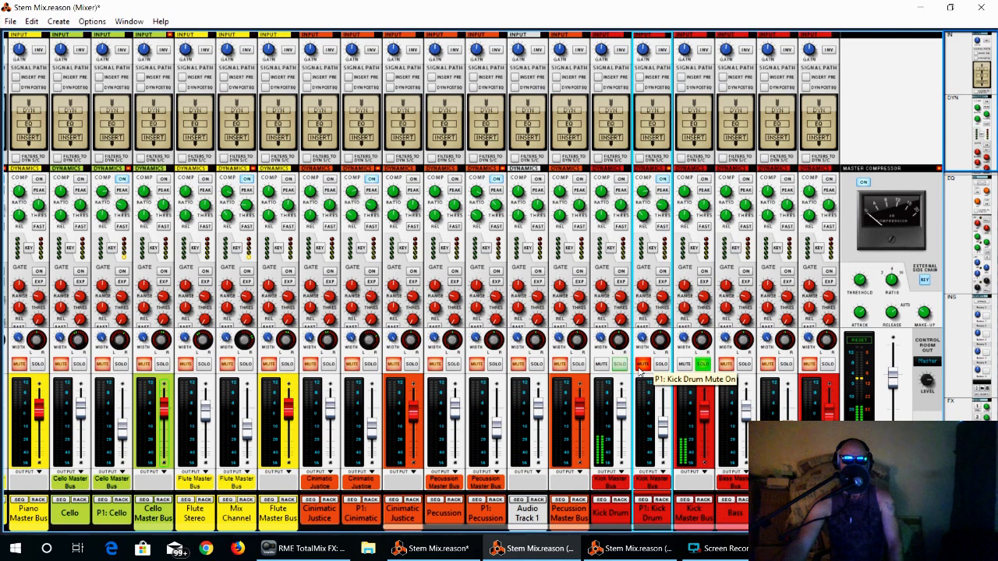
click(641, 365)
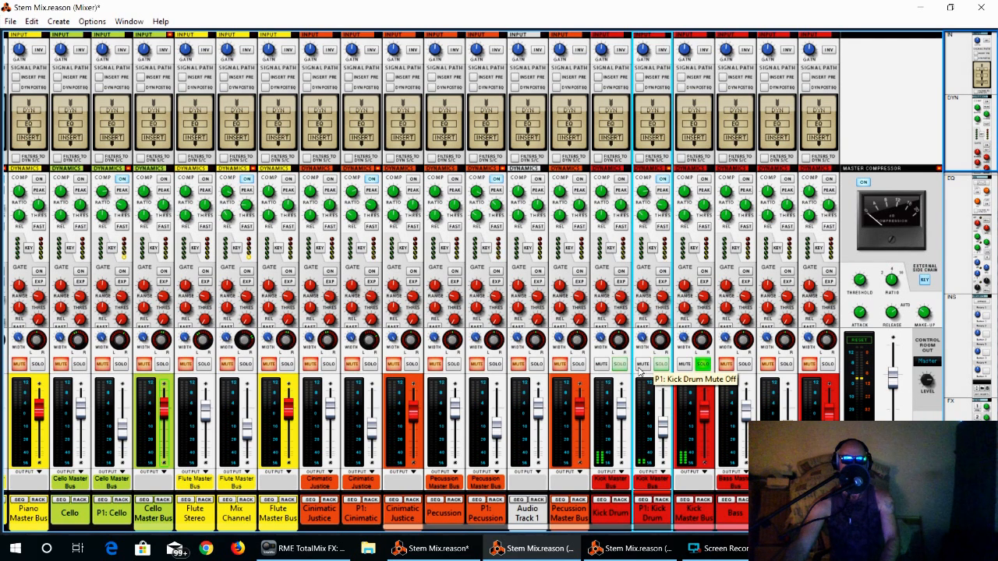
click(641, 366)
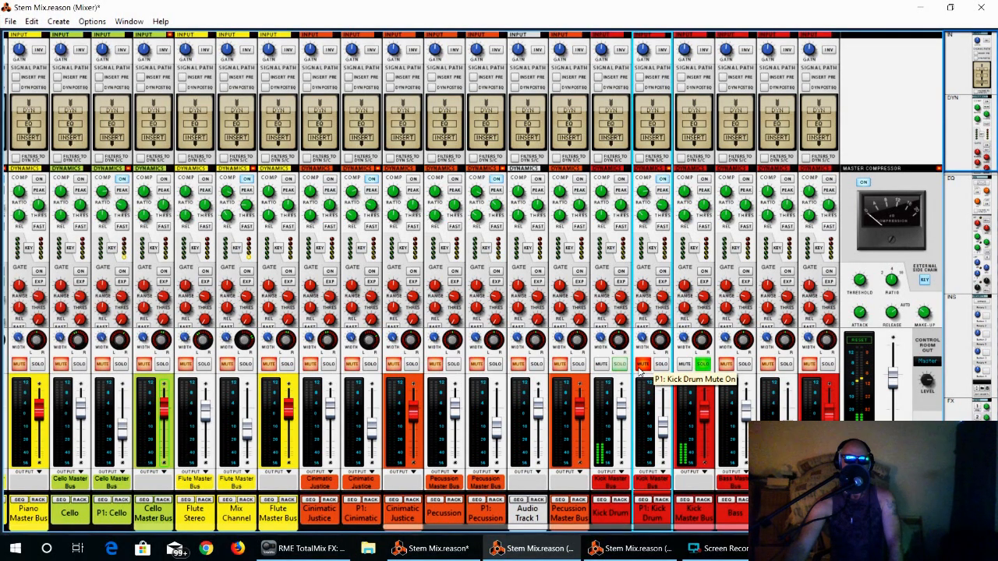
click(640, 368)
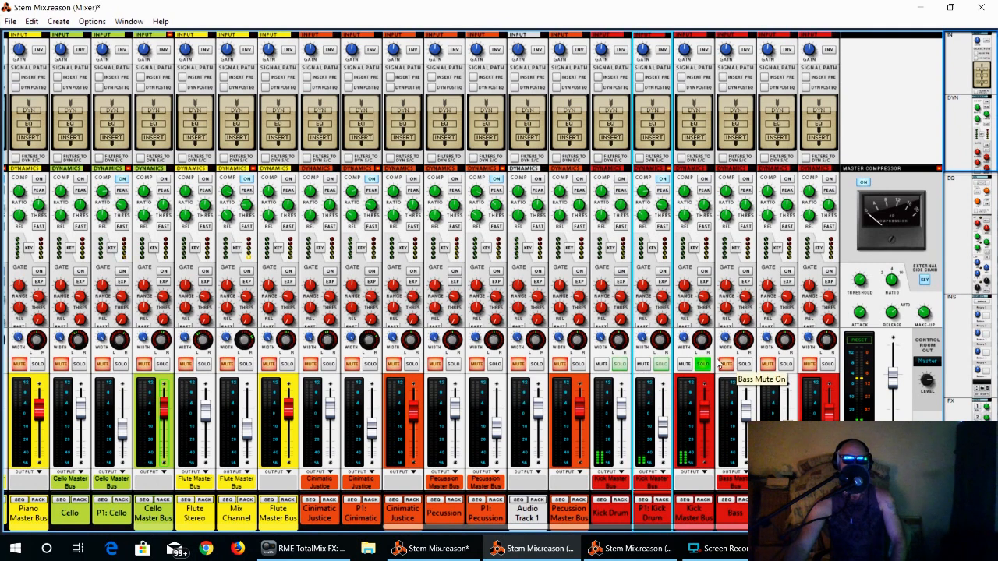
click(703, 367)
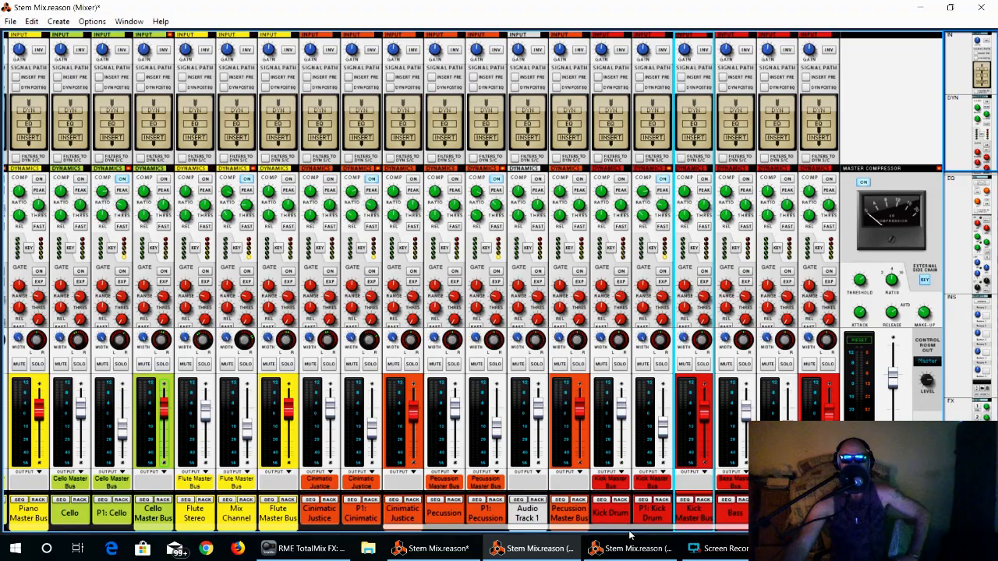
Step: Return to the first mixer channels, from Birds waves onward, and toggle the song's playback
drag(629, 529, 234, 558)
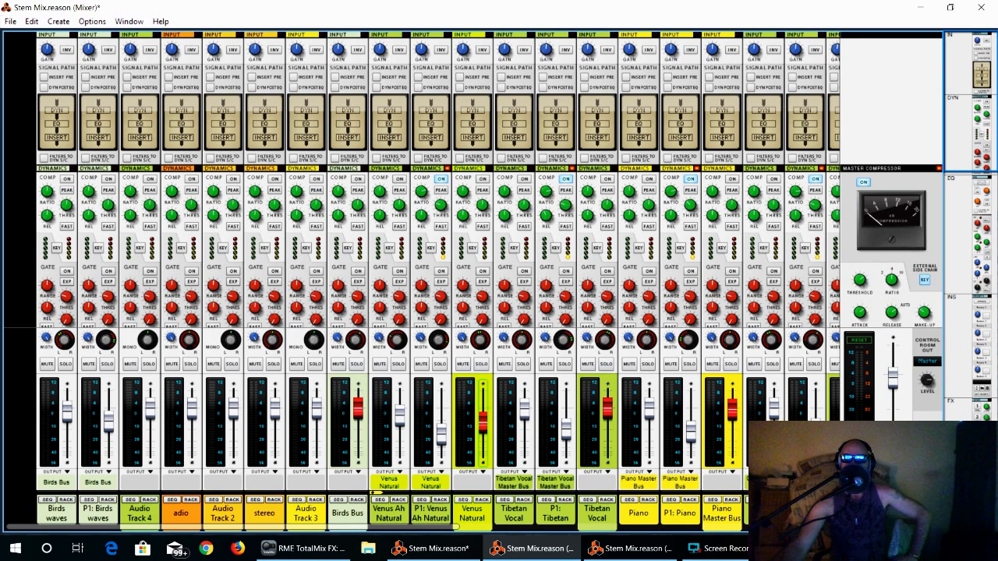
key(alt+Tab)
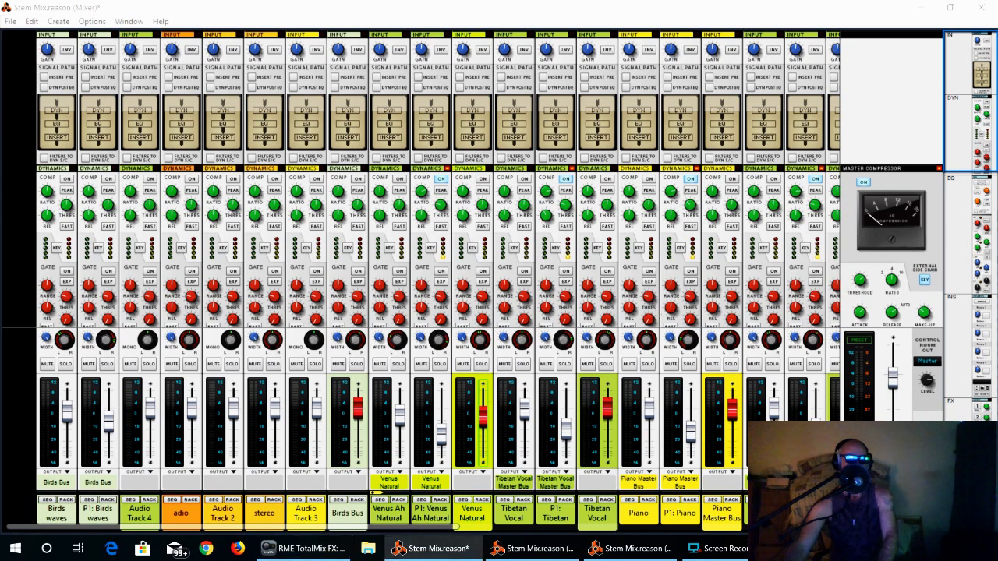
key(space)
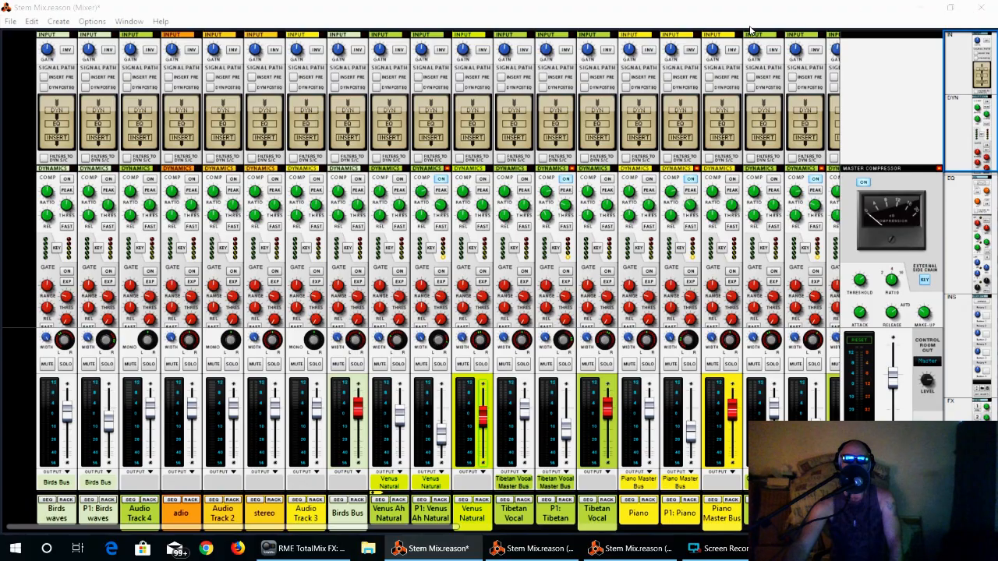
Step: Move the mixer window away from the rack and examine the Master Section's insert effects, including D-Filter, FabFilter Pro-Q 2 and Pro-L 2
drag(524, 11, 997, 78)
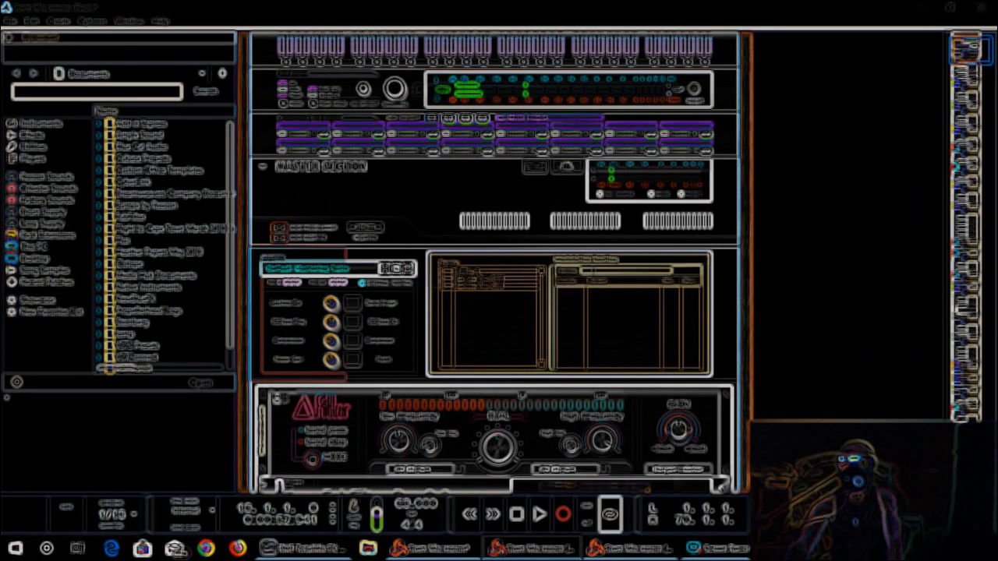
scroll(493, 262, down, 3)
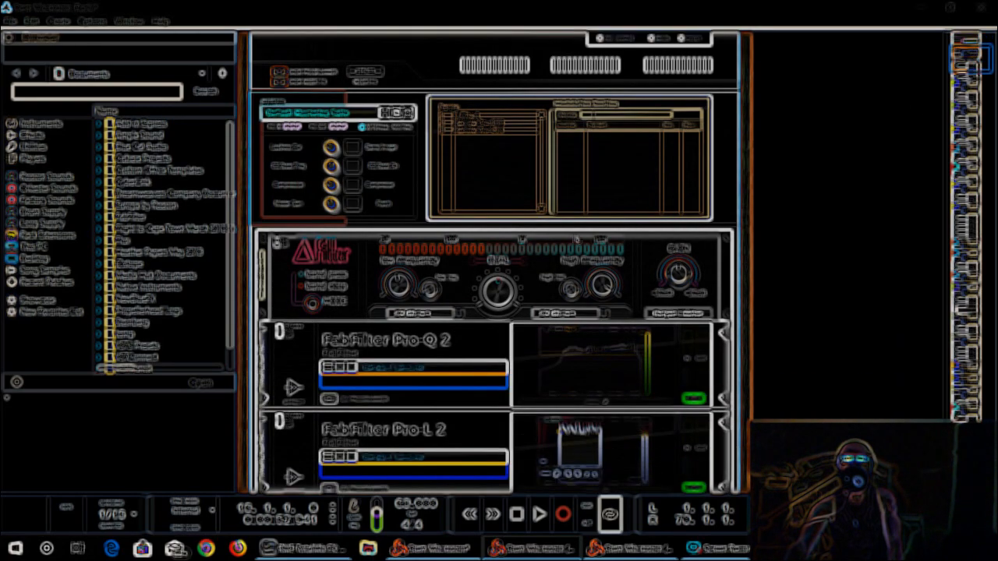
scroll(406, 314, up, 2)
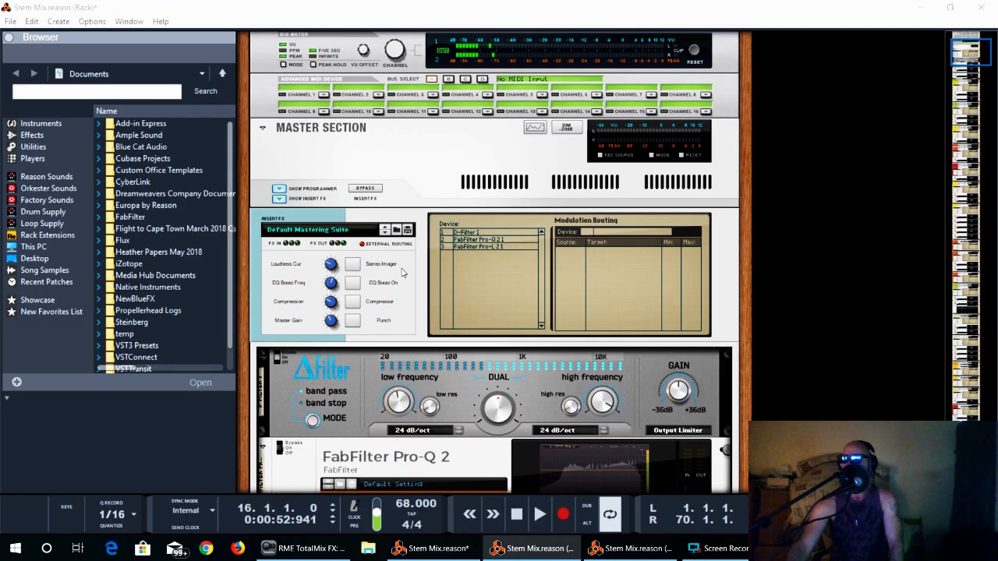
scroll(413, 328, down, 1)
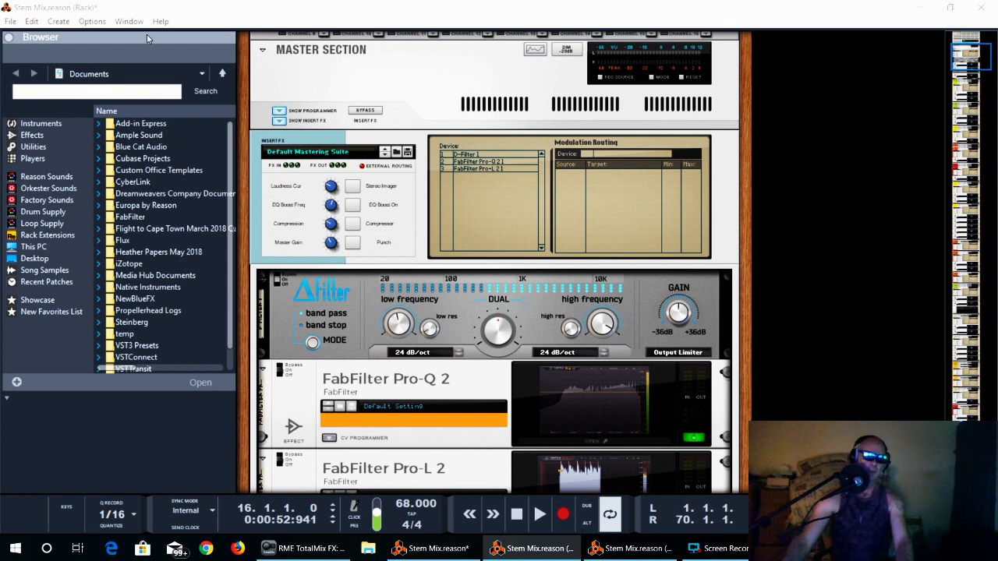
Step: Turn the rack around and examine the Master Section's rear cabling to the insert effects, briefly switching to the mixer and back
click(428, 97)
key(Tab)
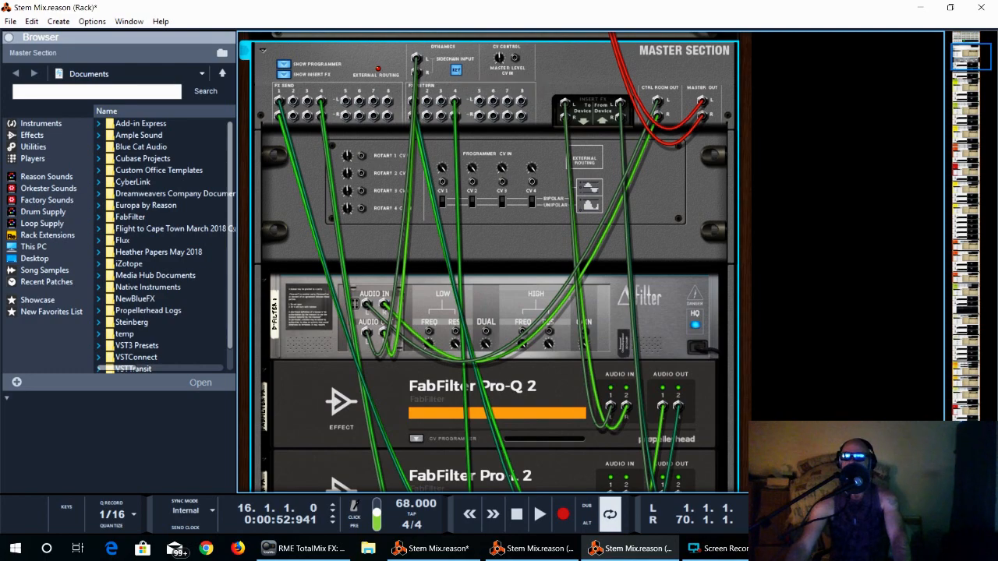
drag(997, 73, 3, 65)
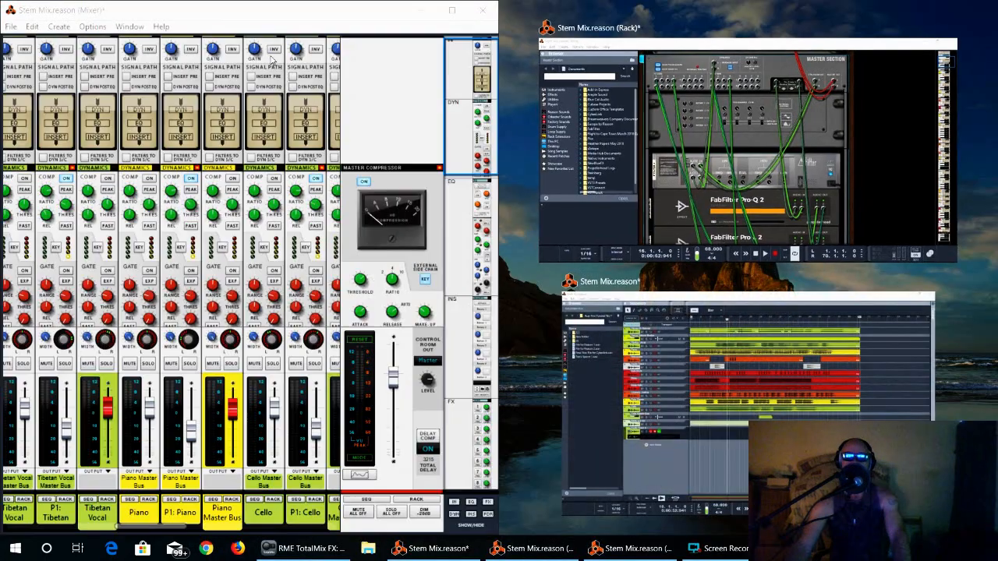
click(454, 10)
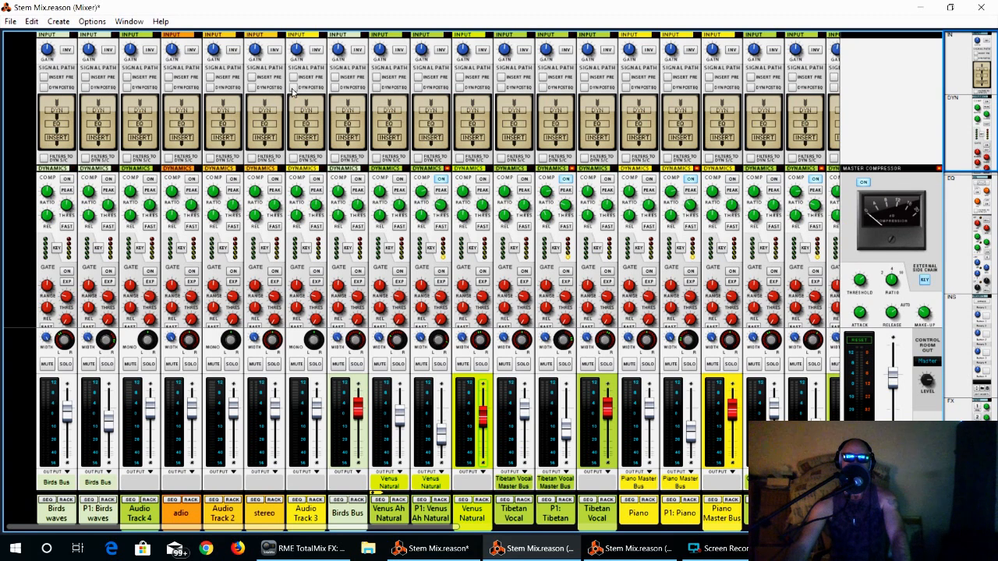
key(F6)
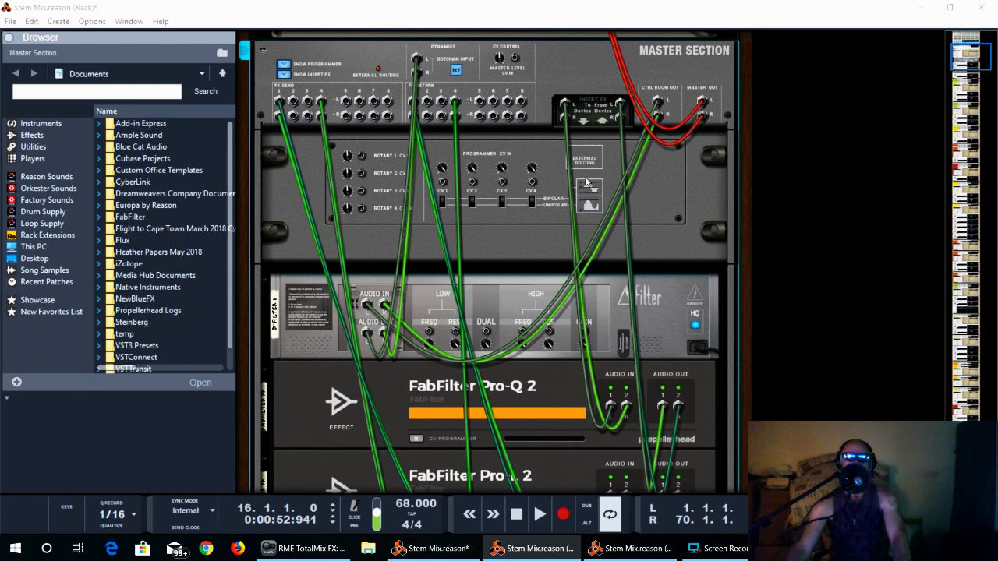
click(438, 14)
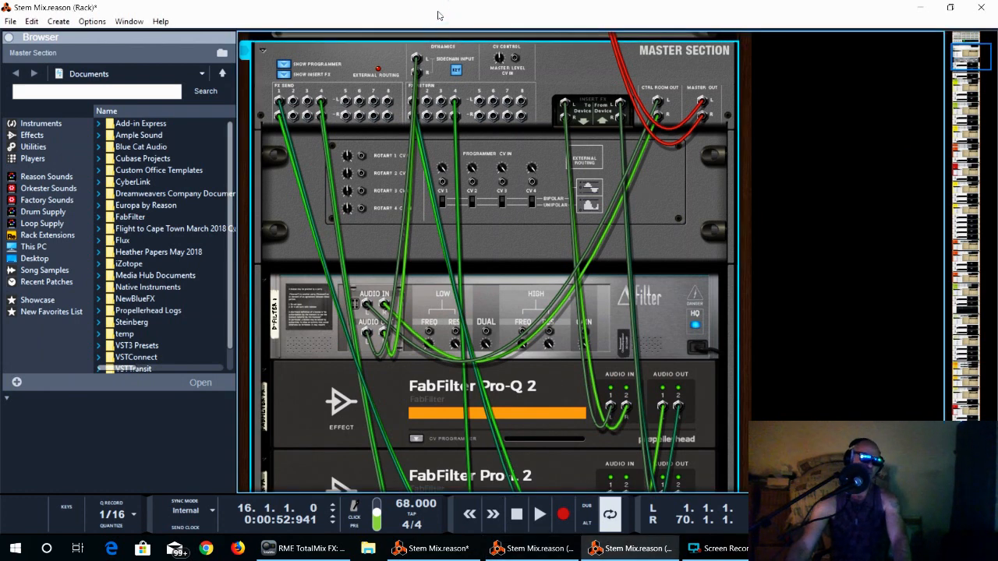
Step: Turn the rack back to its front and inspect the low frequency setting of D-Filter in the master inserts
key(Tab)
scroll(490, 171, up, 2)
scroll(490, 172, down, 2)
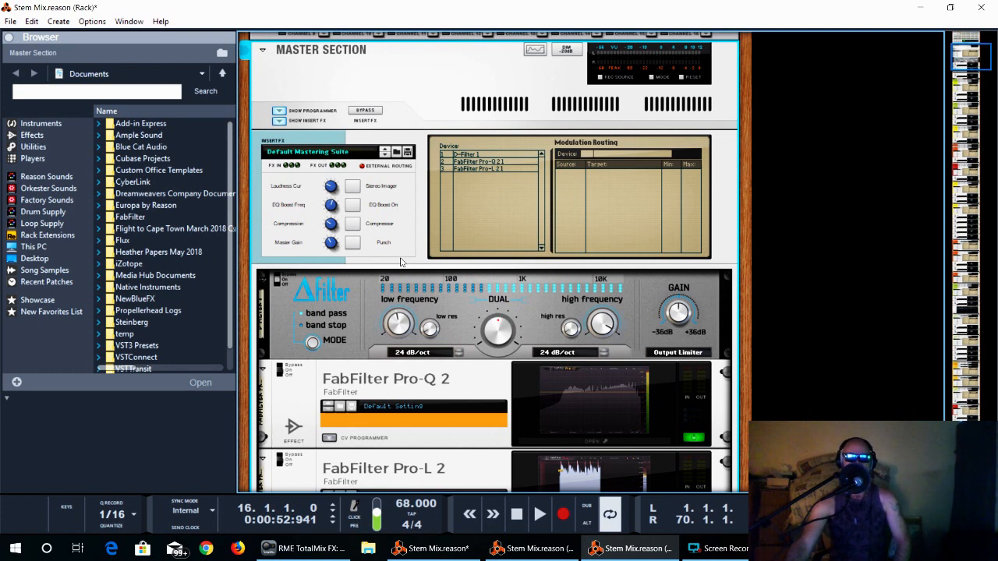
click(396, 329)
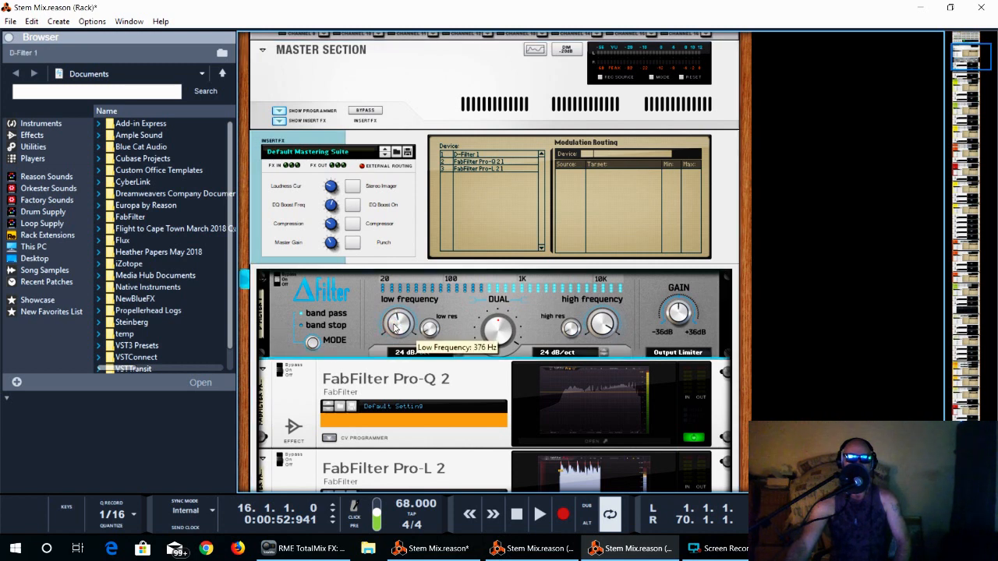
drag(396, 328, 396, 328)
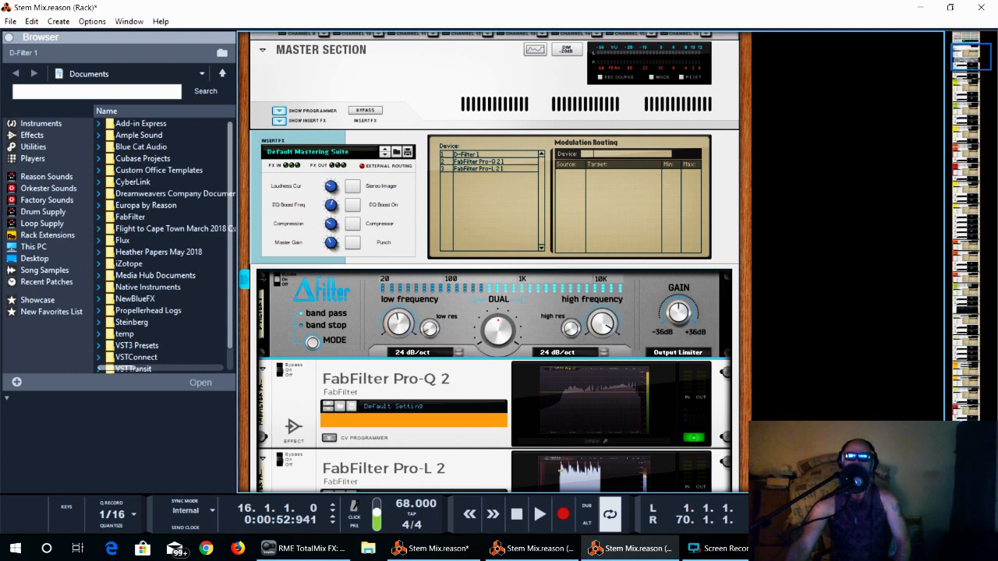
Step: Place the mixer window over the rack and compare the mix with the Master Compressor repeatedly disabled and enabled, leaving it enabled
drag(997, 19, 318, 47)
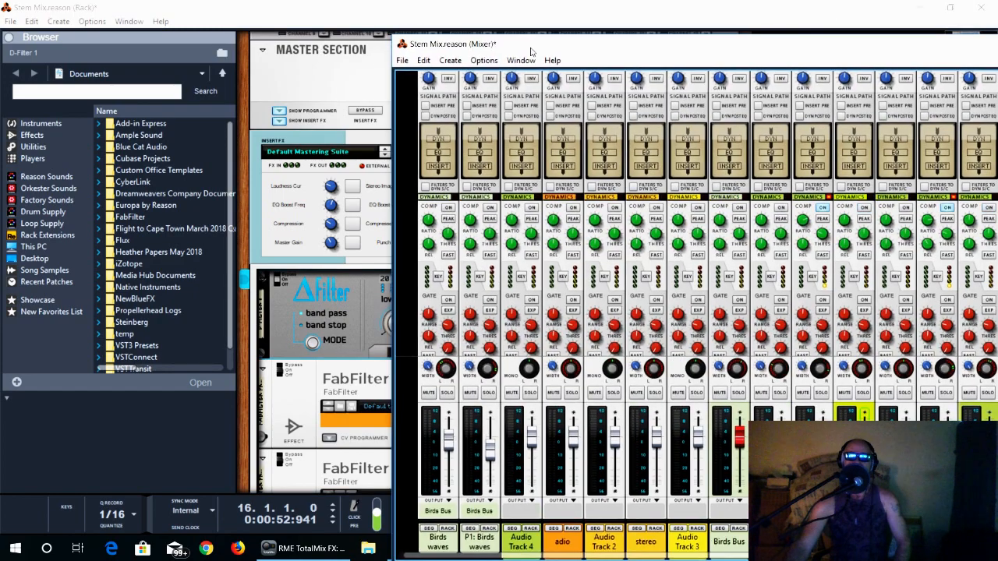
drag(623, 48, 259, 20)
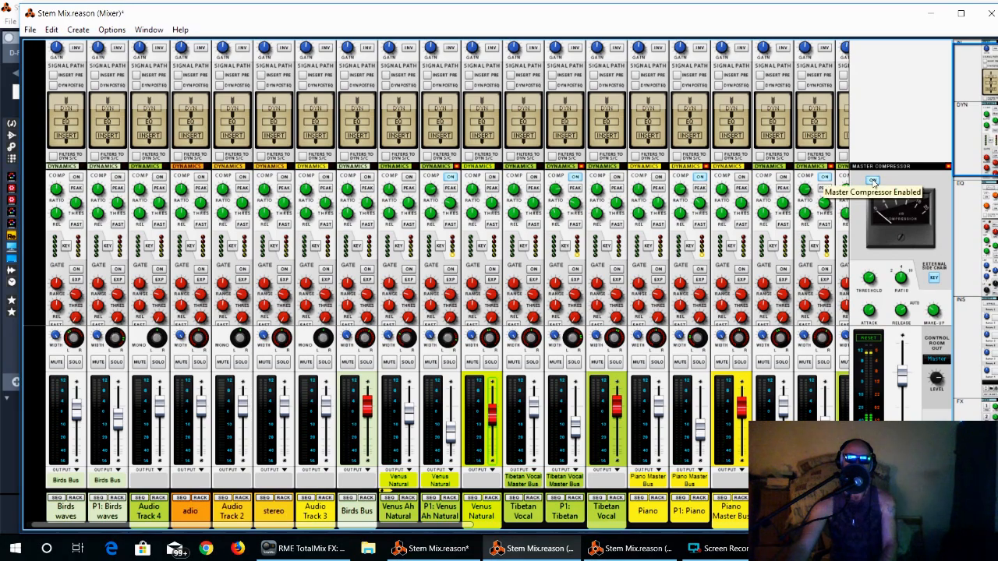
click(873, 180)
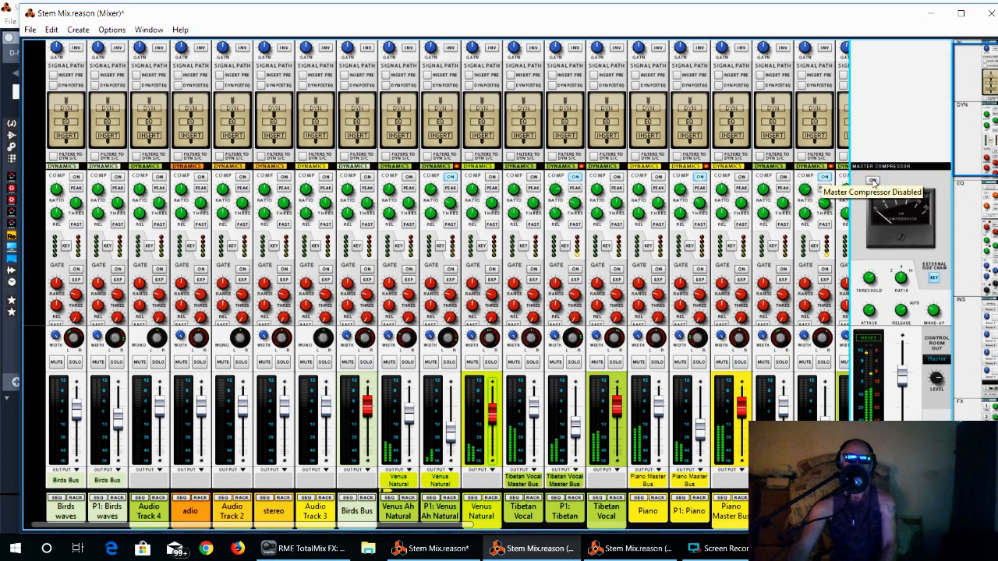
click(872, 181)
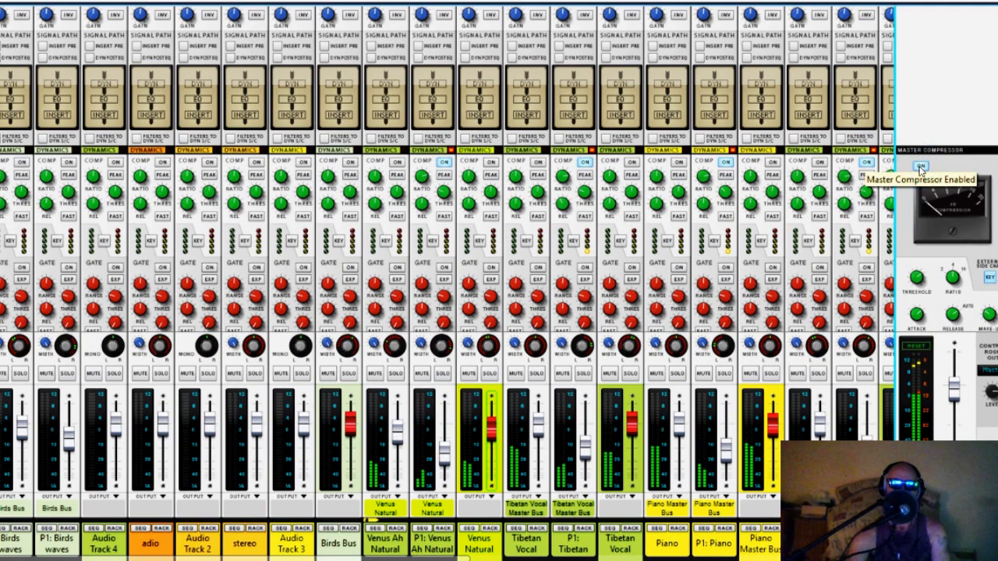
click(921, 168)
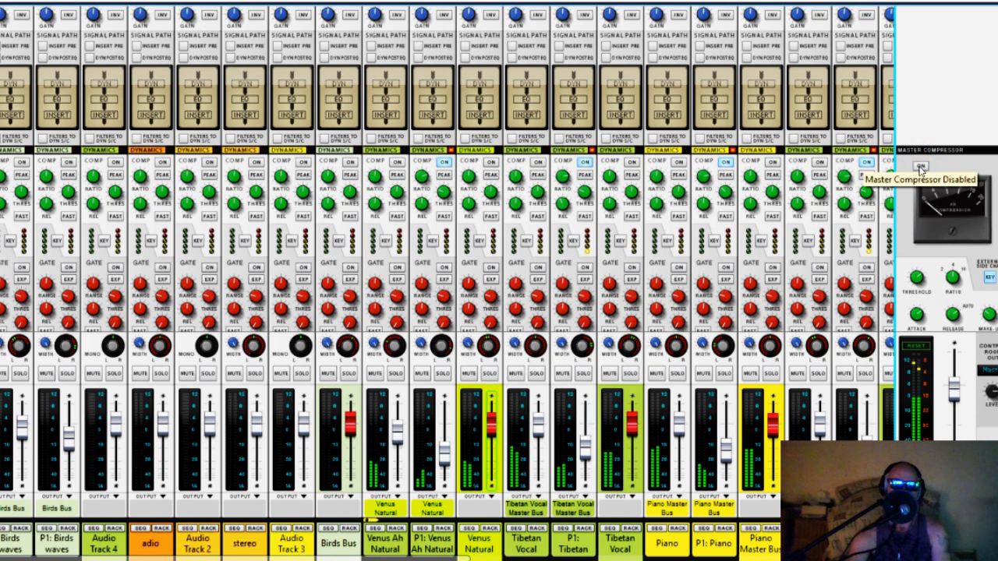
click(920, 168)
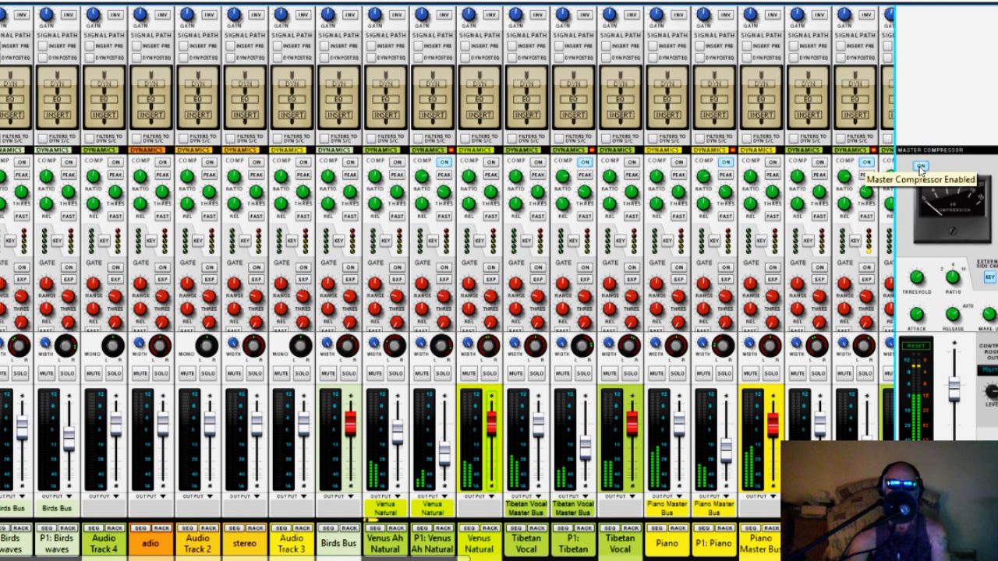
click(921, 168)
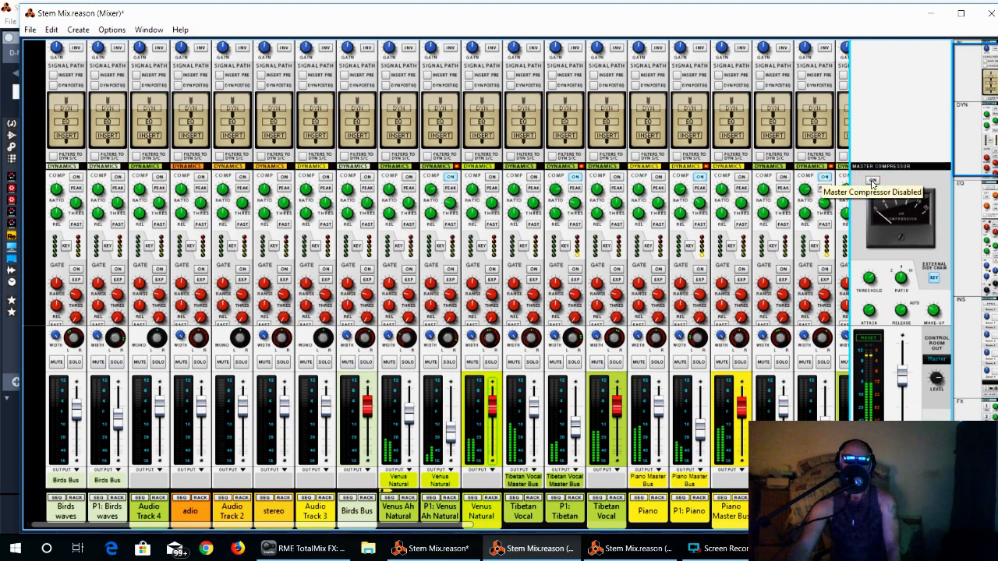
click(871, 180)
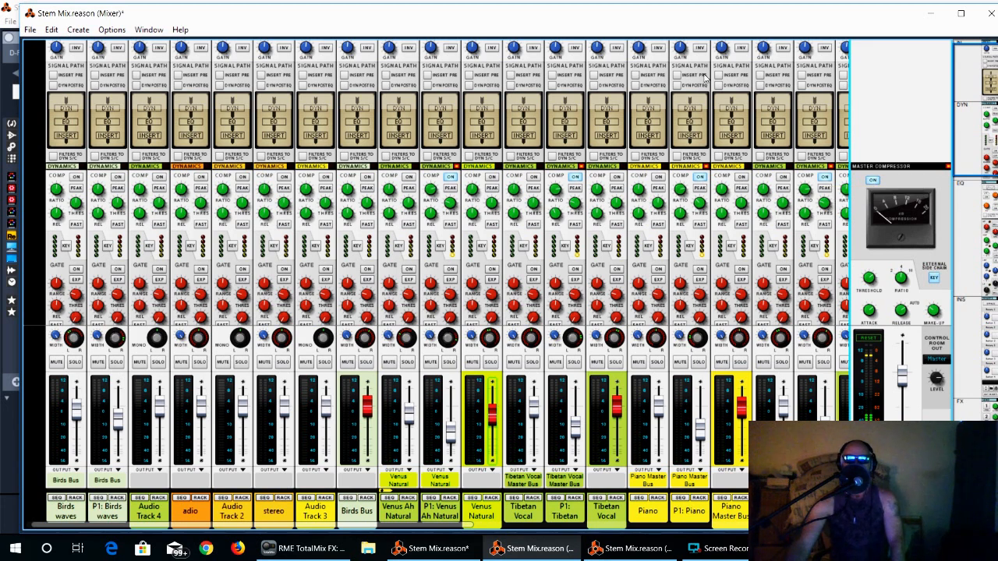
Step: Bring the mixer back to full size and examine the channel EQ sections and the master FX sends
drag(430, 16, 997, 82)
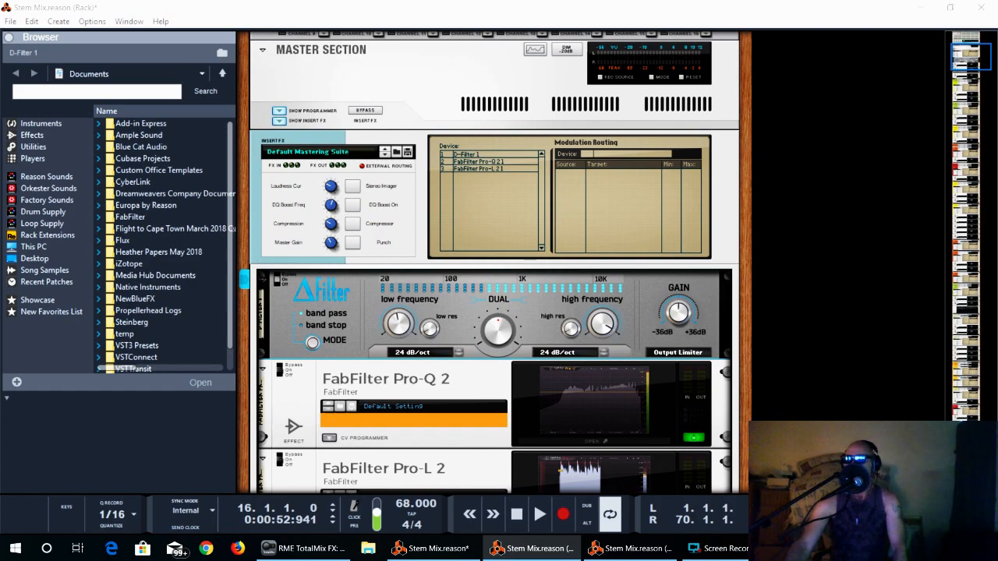
key(F5)
drag(840, 81, 730, 20)
click(947, 12)
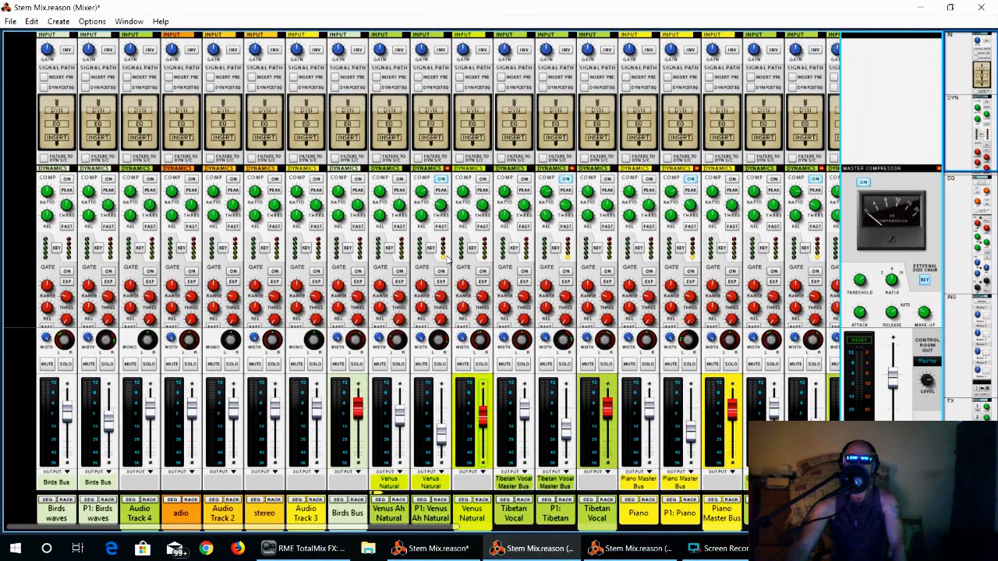
scroll(448, 259, down, 5)
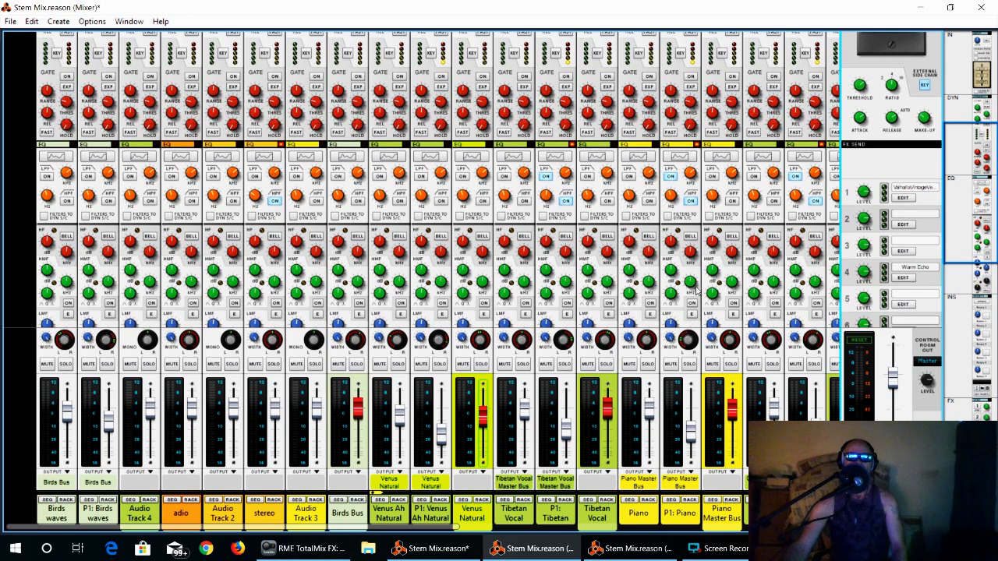
Step: Return to the rack, play the song while watching the Big Meter and Master Section levels, and stop playback
key(F6)
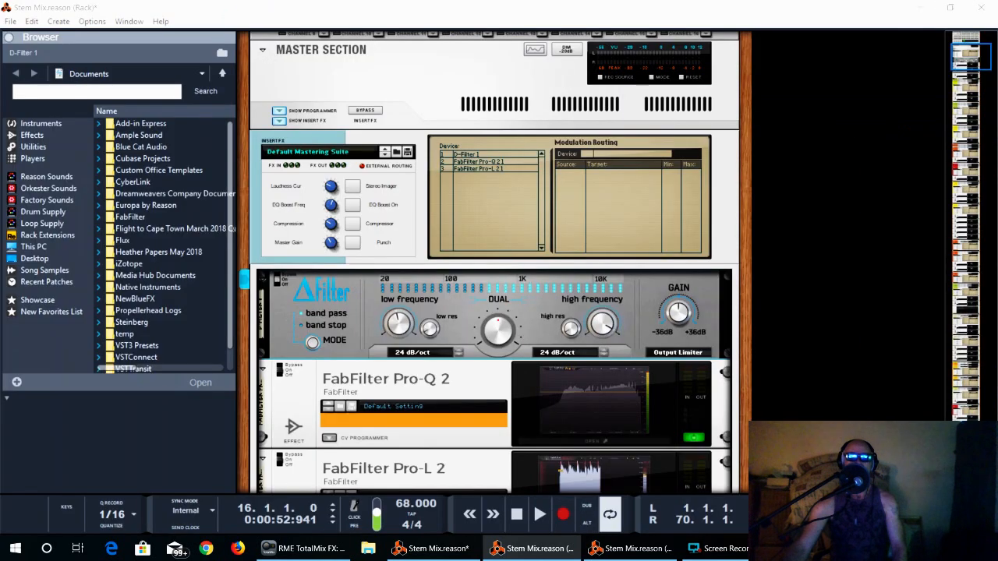
click(539, 516)
scroll(612, 279, up, 5)
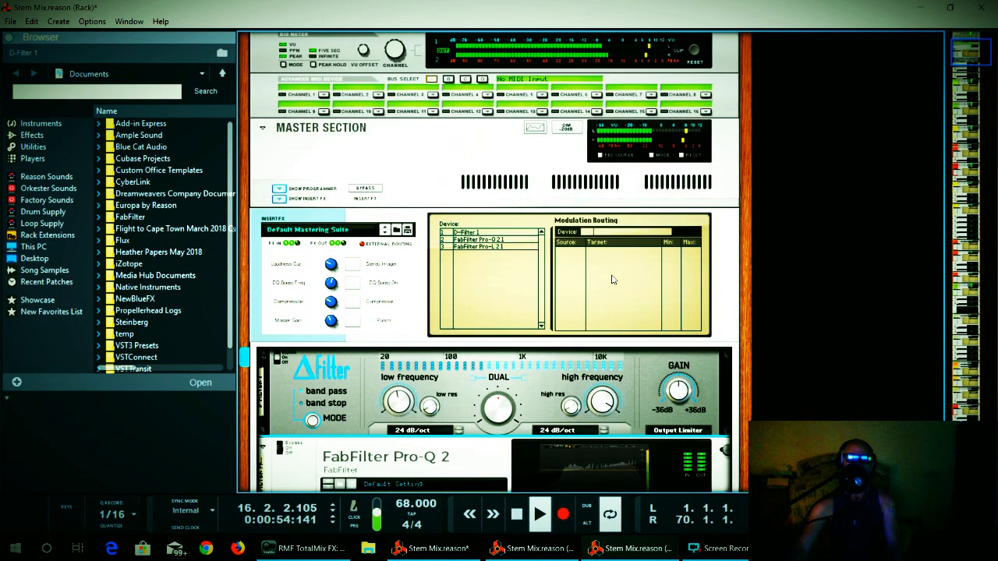
scroll(612, 279, up, 1)
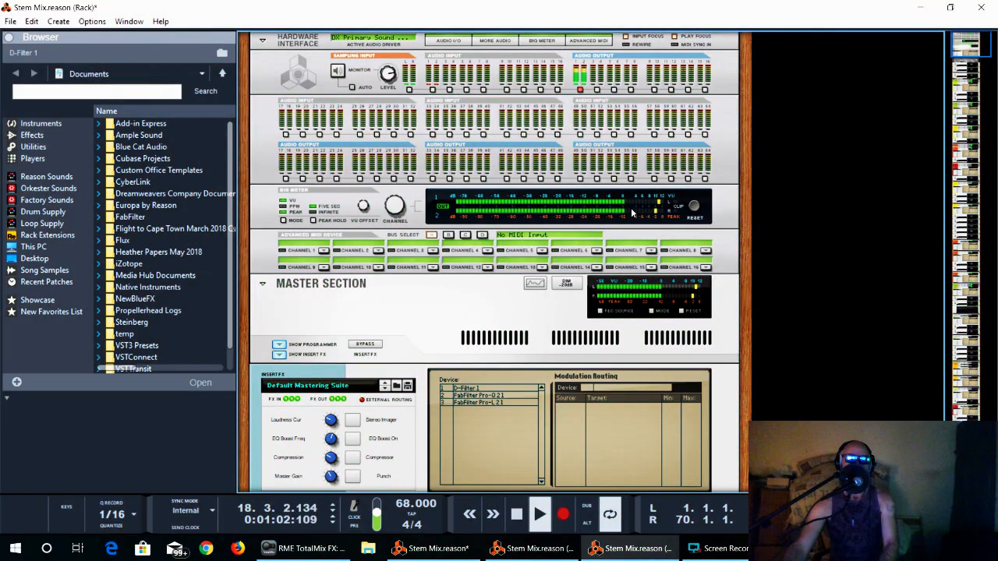
key(space)
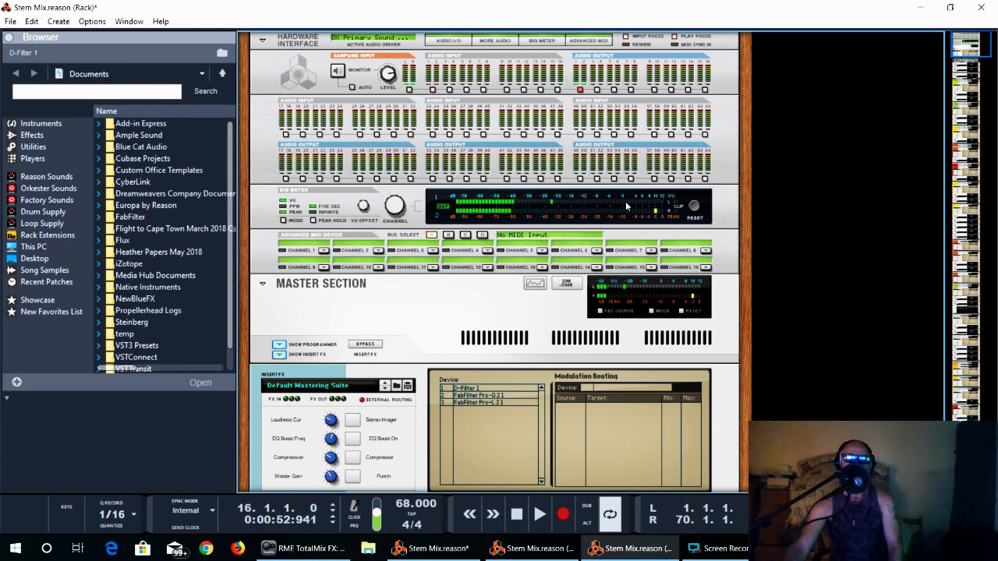
Step: Open the FabFilter Pro-L 2 insert below Pro-Q 2 and watch its limiting and level display during a short playback
scroll(608, 289, down, 6)
scroll(609, 294, down, 3)
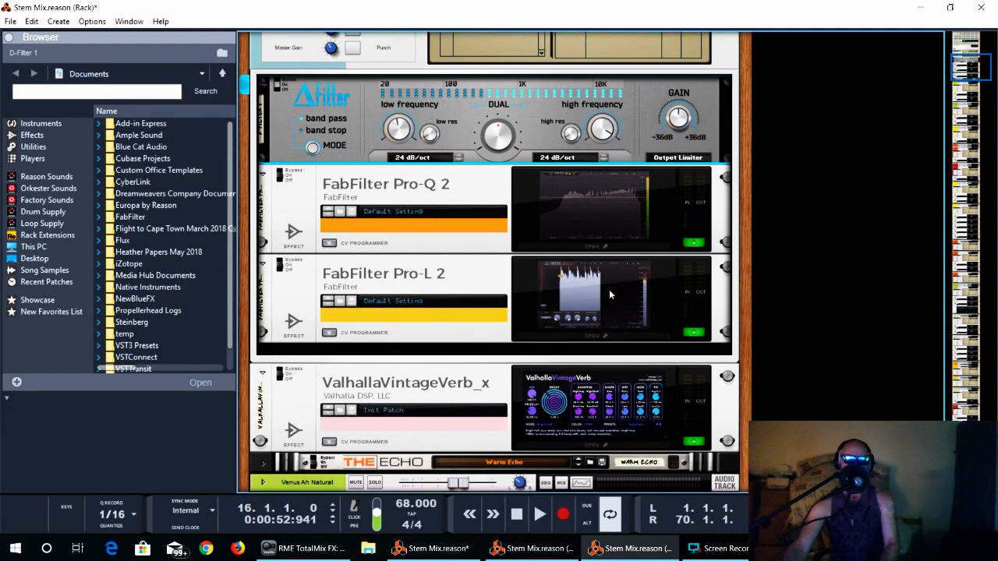
double_click(587, 298)
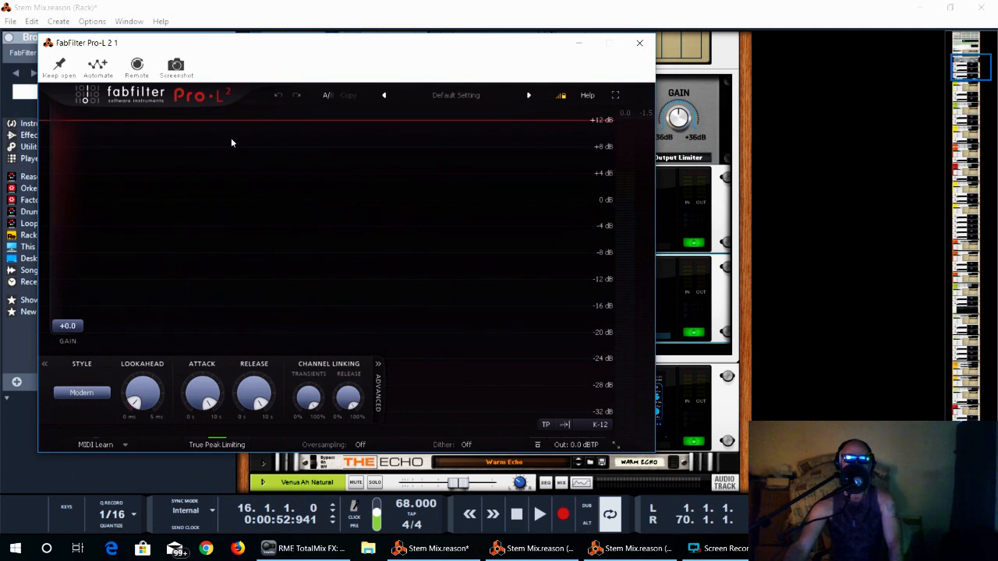
click(538, 516)
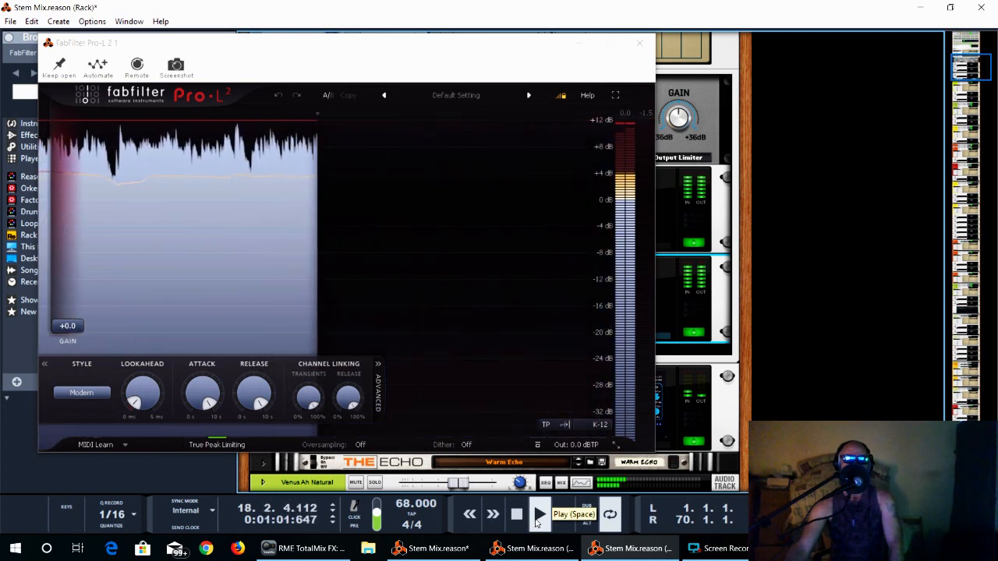
key(space)
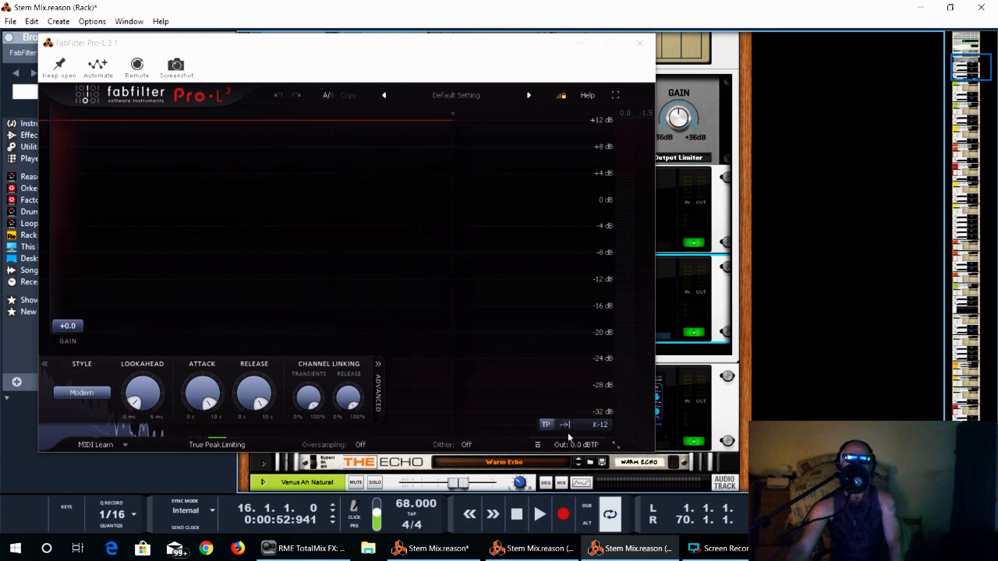
Step: Review the Pro-L 2 meter scale options, keep K-12 selected, and dismiss the plug-in window
click(600, 426)
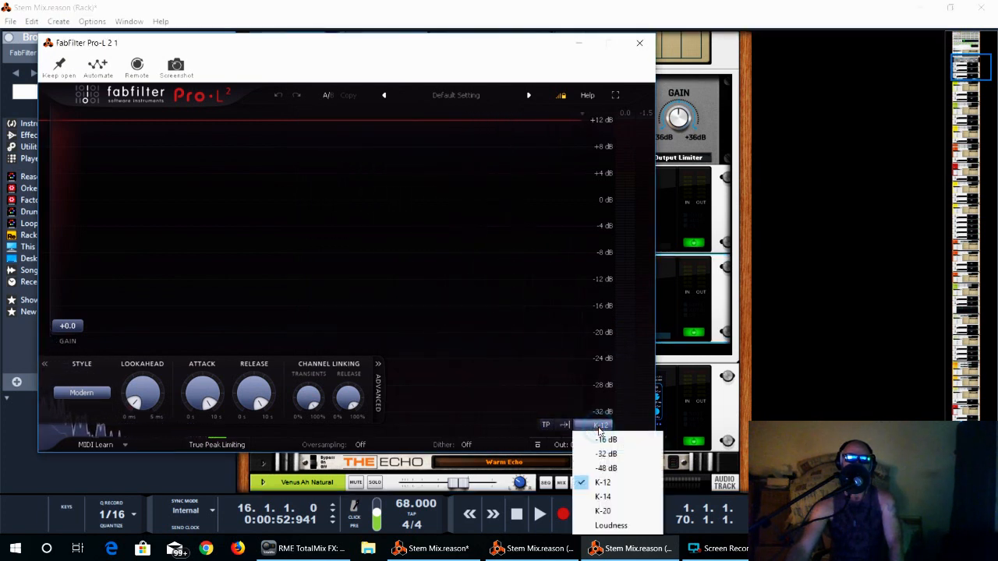
click(636, 483)
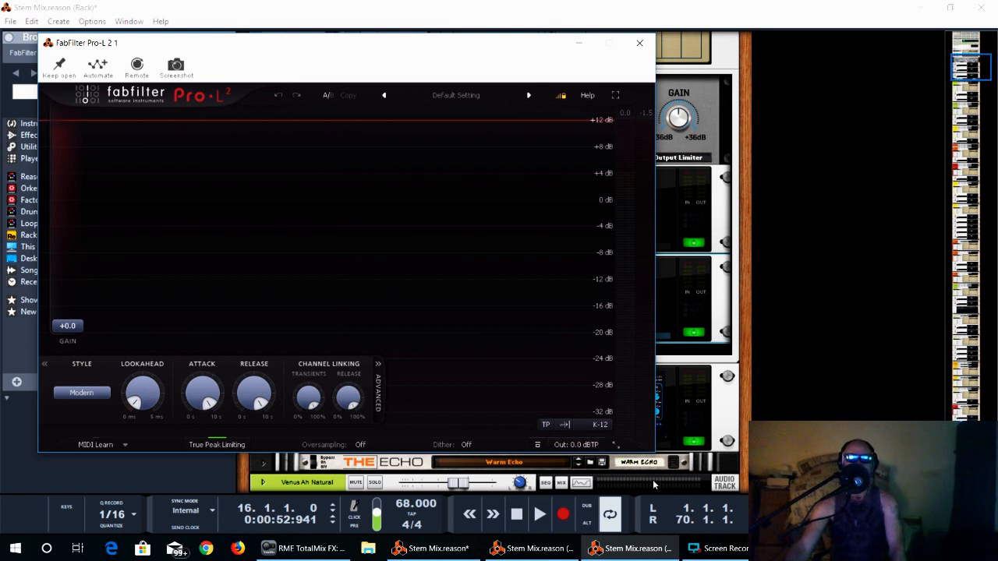
mouse_move(569, 451)
click(602, 424)
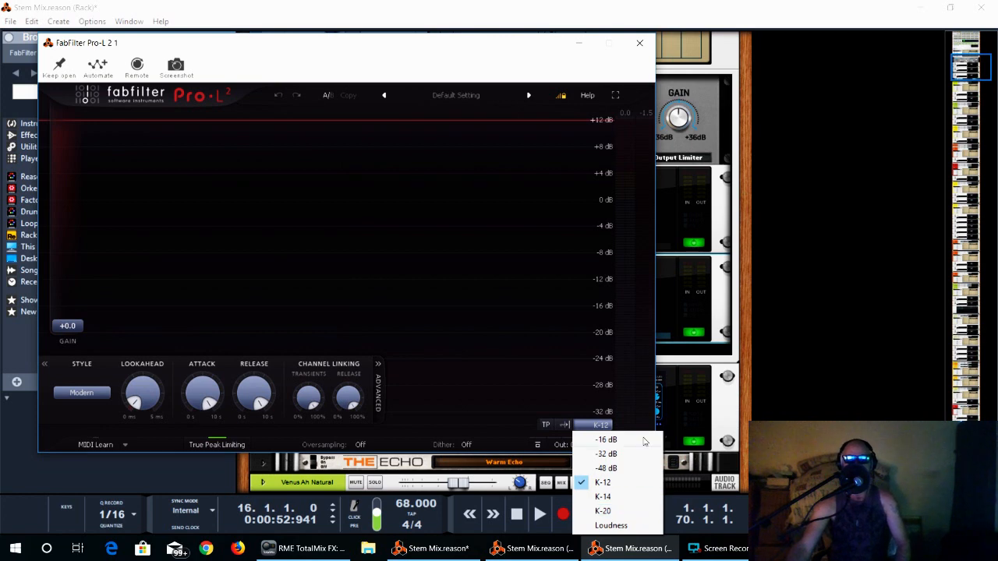
click(785, 180)
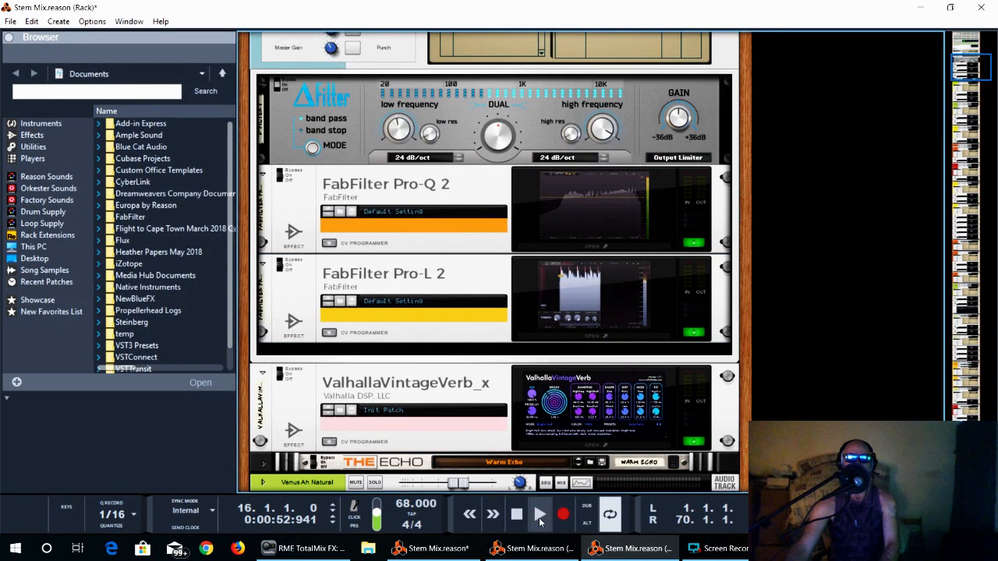
Step: Reopen FabFilter Pro-L 2, monitor it during another playback, and inspect its gain, attack and channel linking settings
click(578, 290)
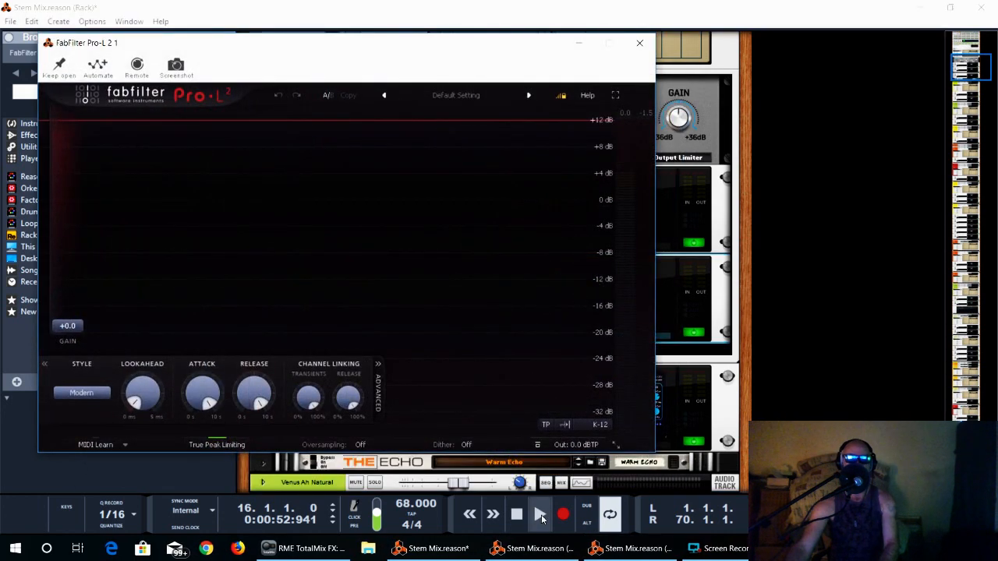
click(540, 515)
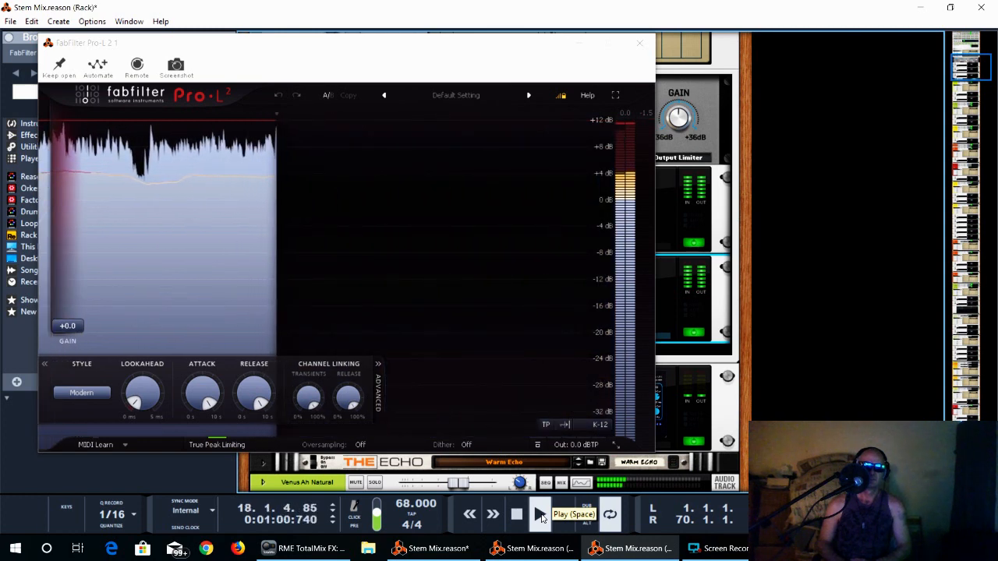
key(space)
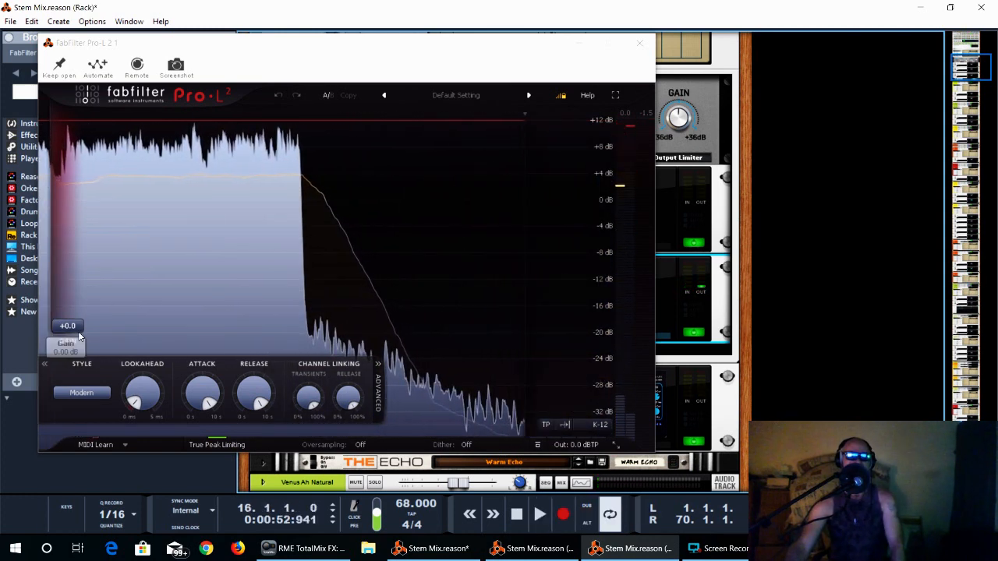
mouse_move(206, 401)
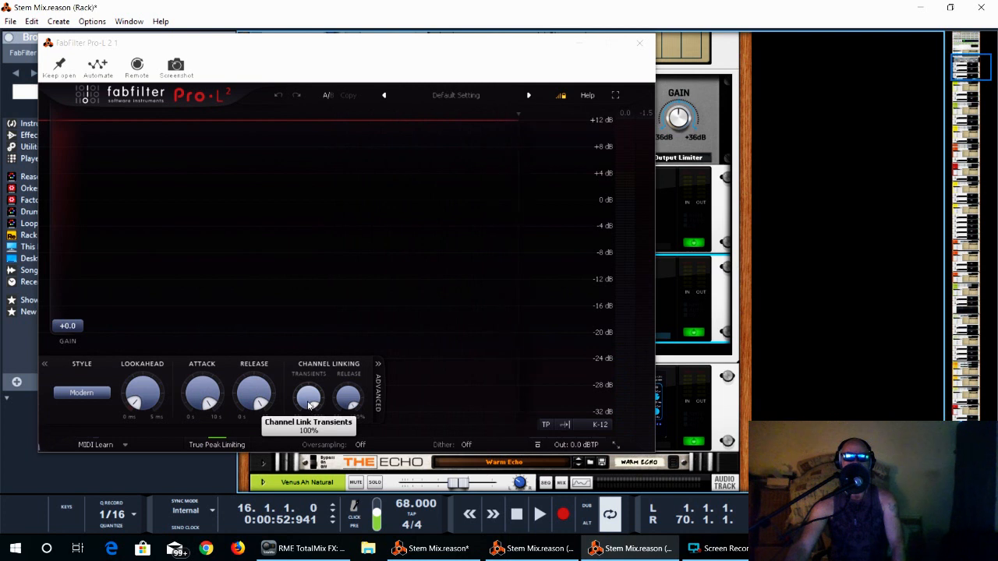
Step: Set Pro-L 2's transient channel linking to 0% and monitor the limiter display during a short playback
click(307, 403)
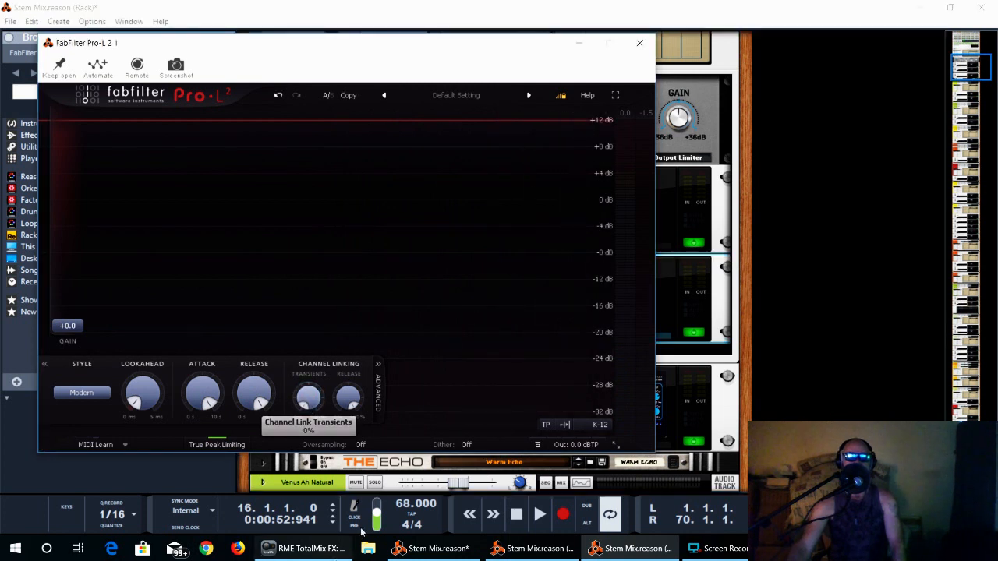
key(space)
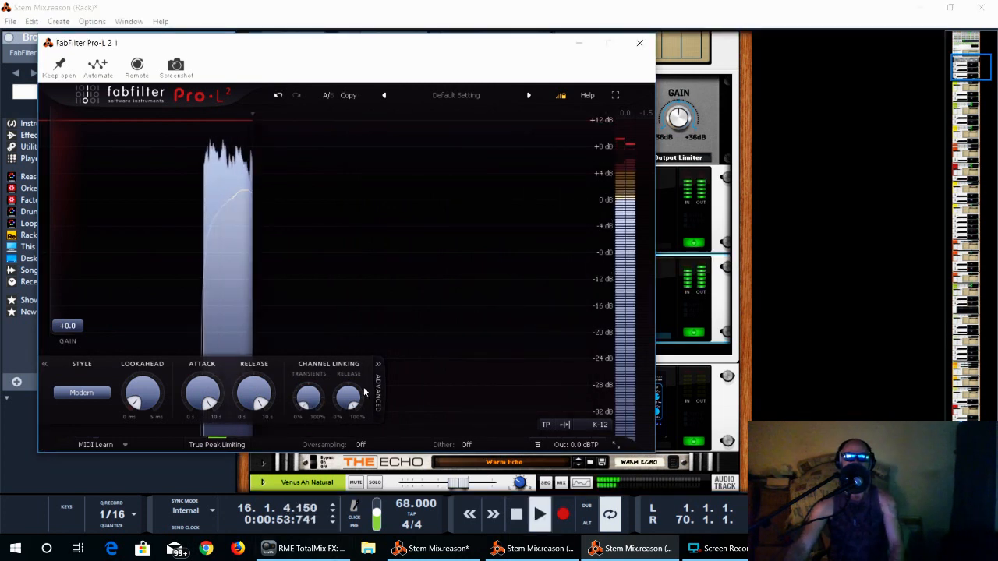
key(space)
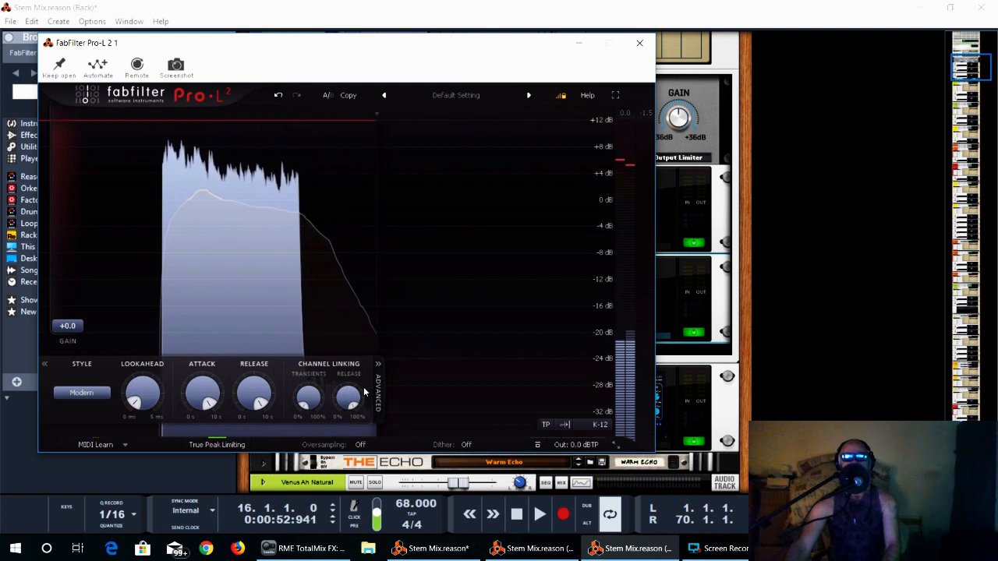
Step: Try raising the Pro-L 2 gain to +4.6 dB during playback, stop the song, and reset the gain to 0 dB
mouse_move(72, 334)
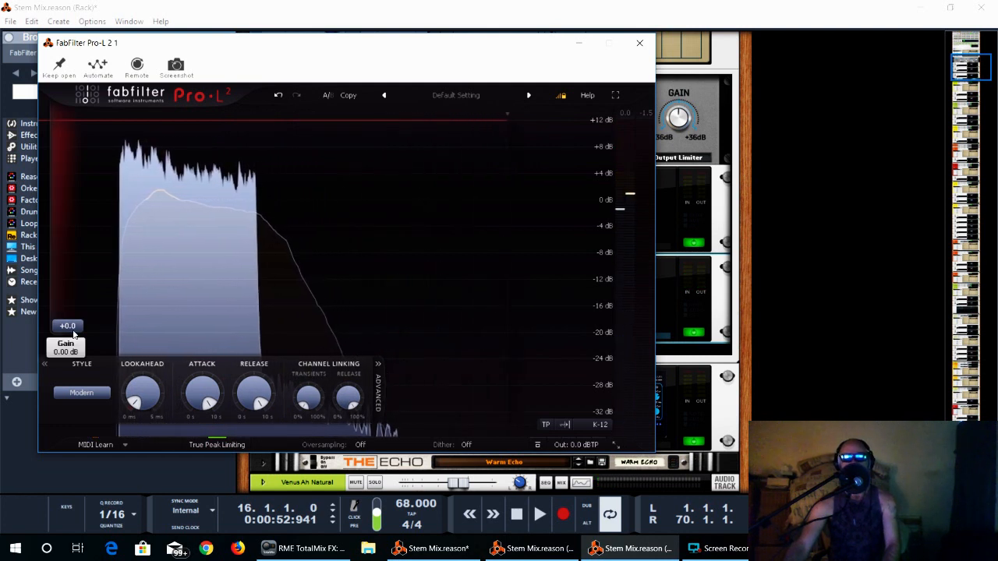
key(space)
drag(74, 334, 85, 292)
key(space)
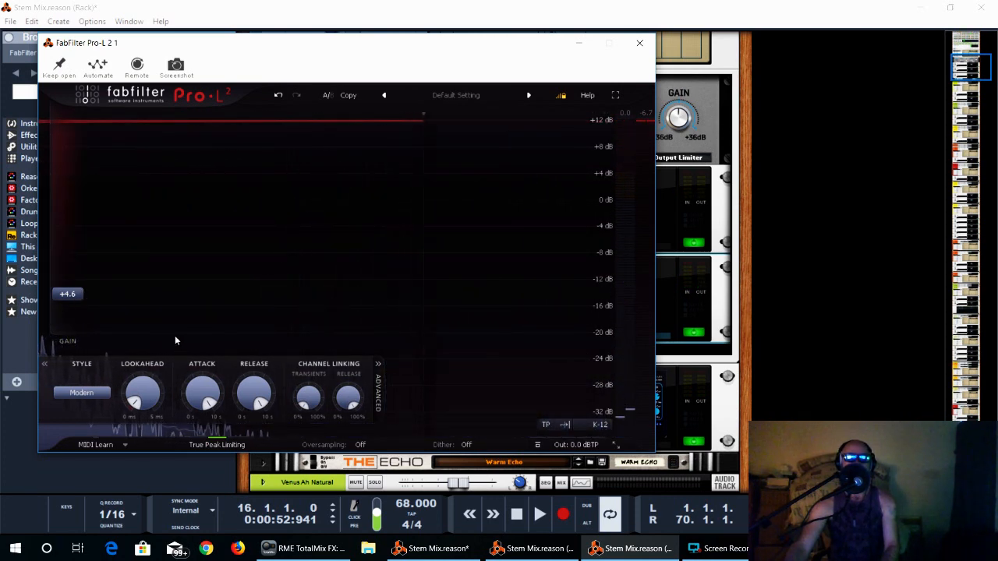
double_click(76, 301)
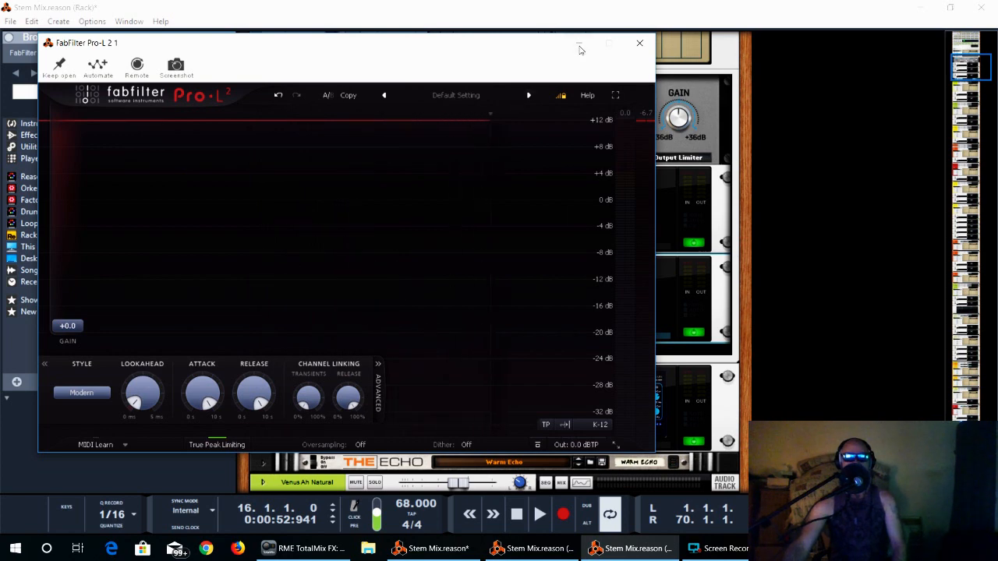
Step: Put away the Pro-L 2 window and show the song's mixer window full-screen
click(578, 44)
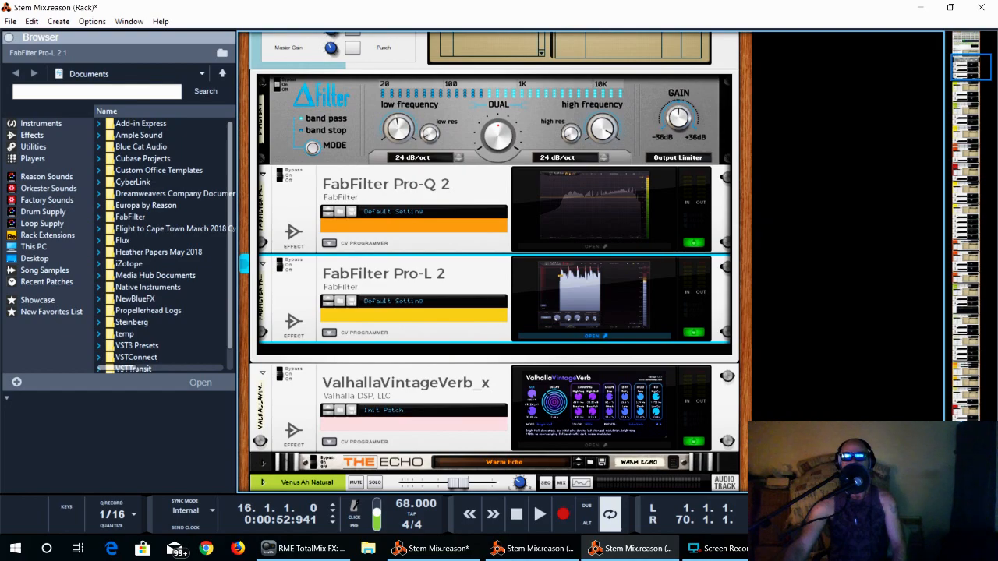
click(535, 548)
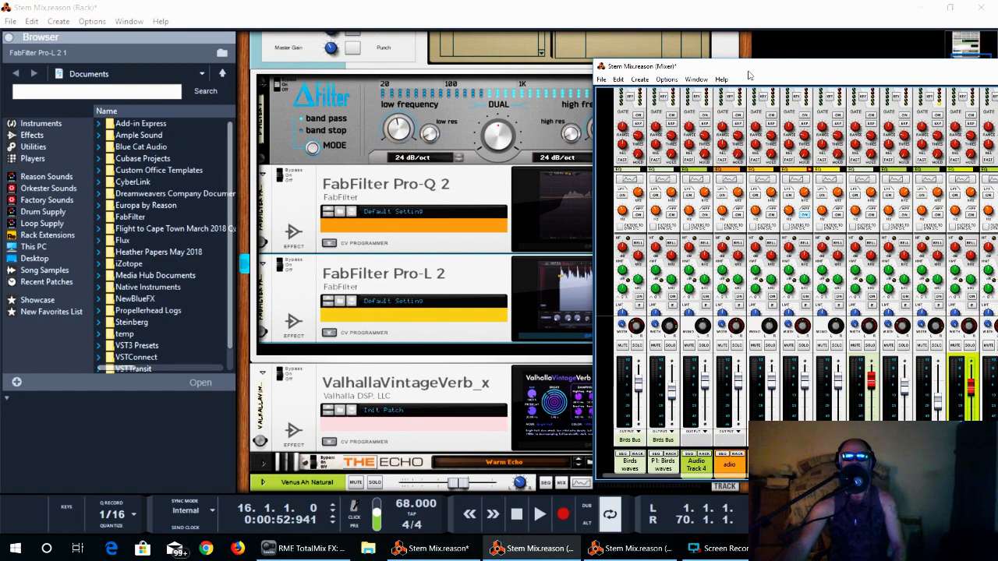
drag(767, 72, 216, 1)
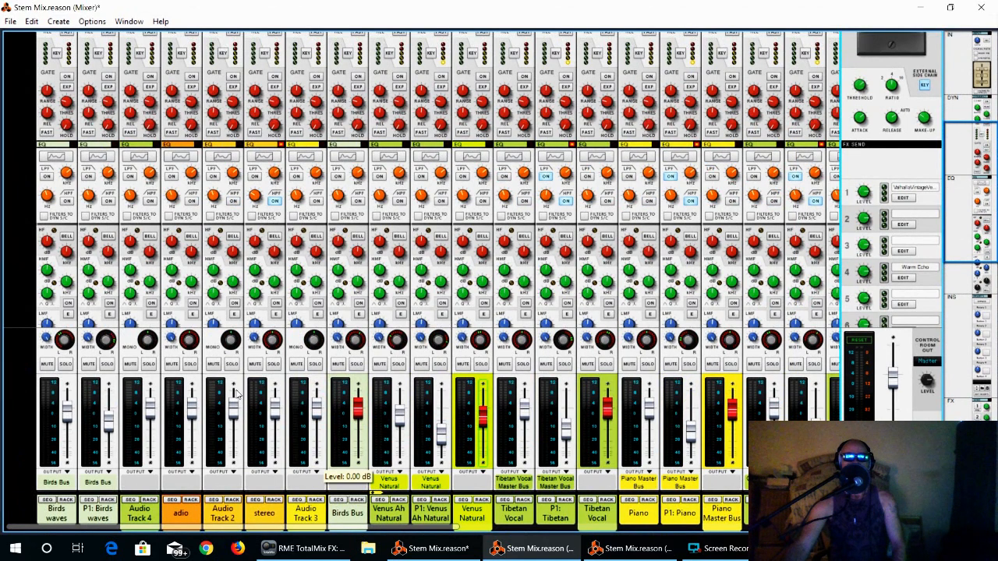
Step: Switch to the song's sequencer window and maximize it to show the full track arrangement
click(434, 548)
drag(457, 67, 546, 44)
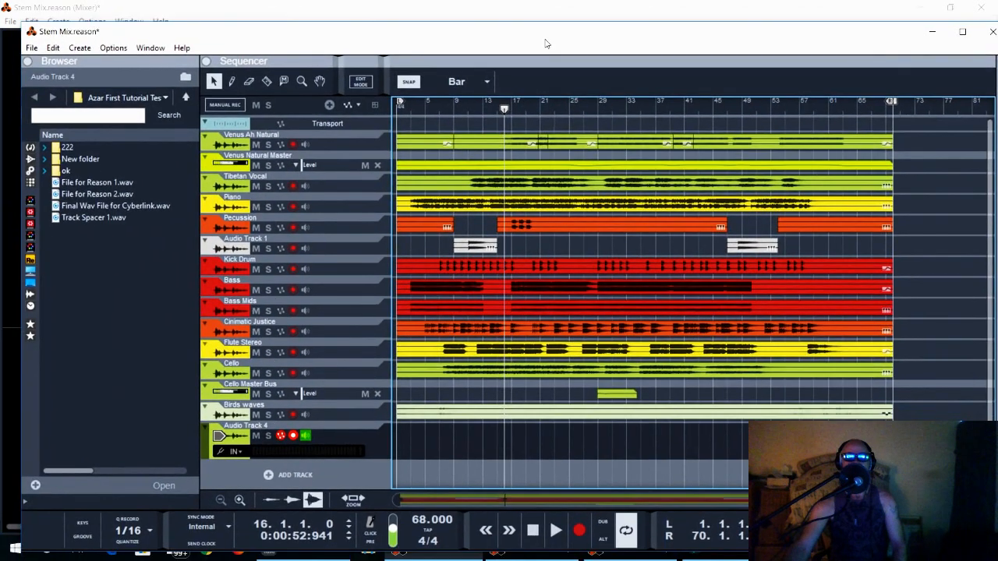
click(964, 32)
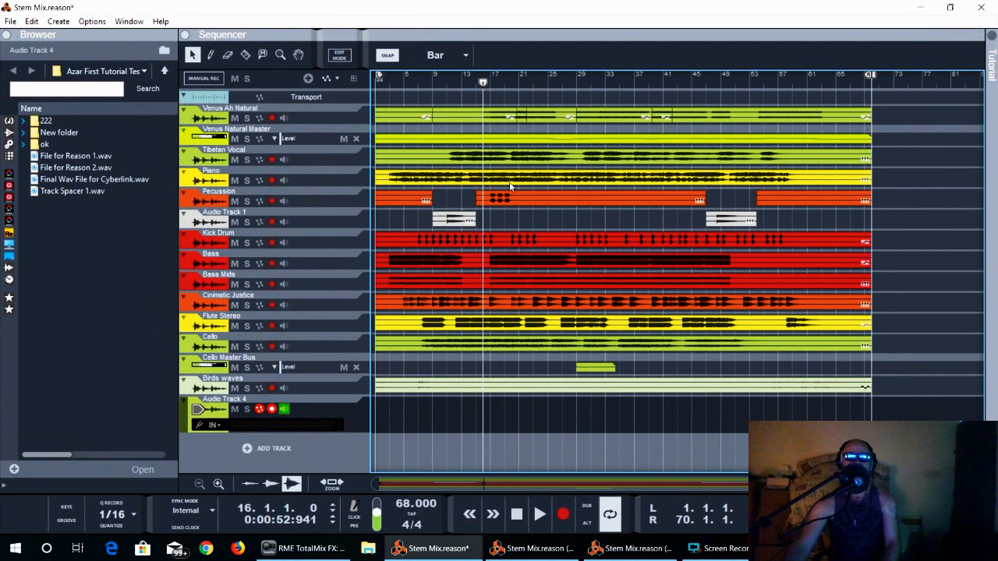